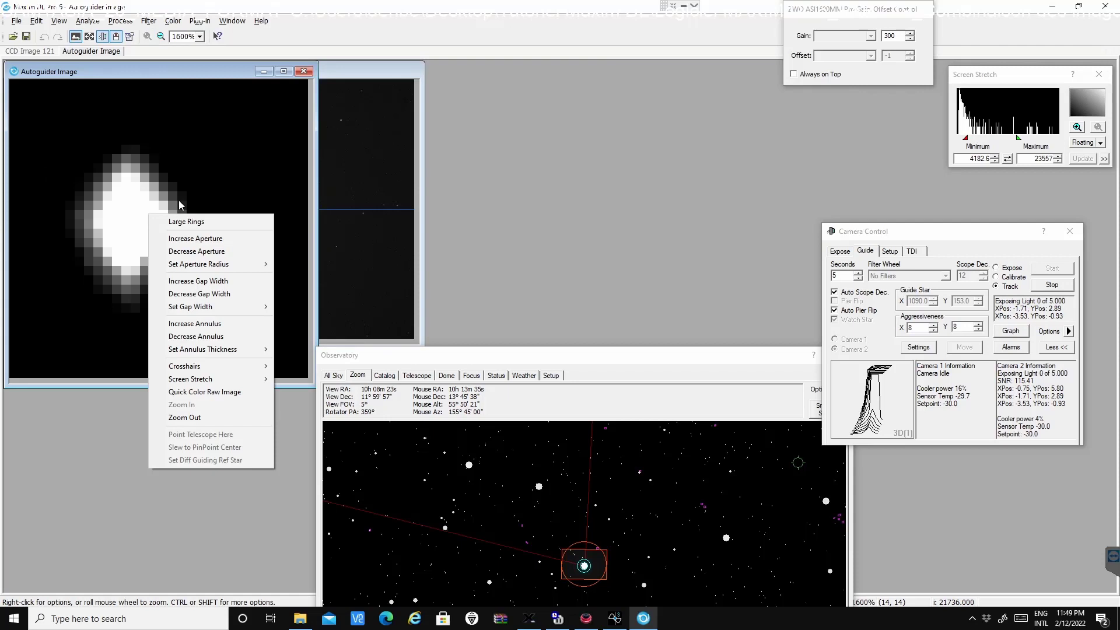
Show the crosshairs on the autoguider image.
mouse_move(193, 367)
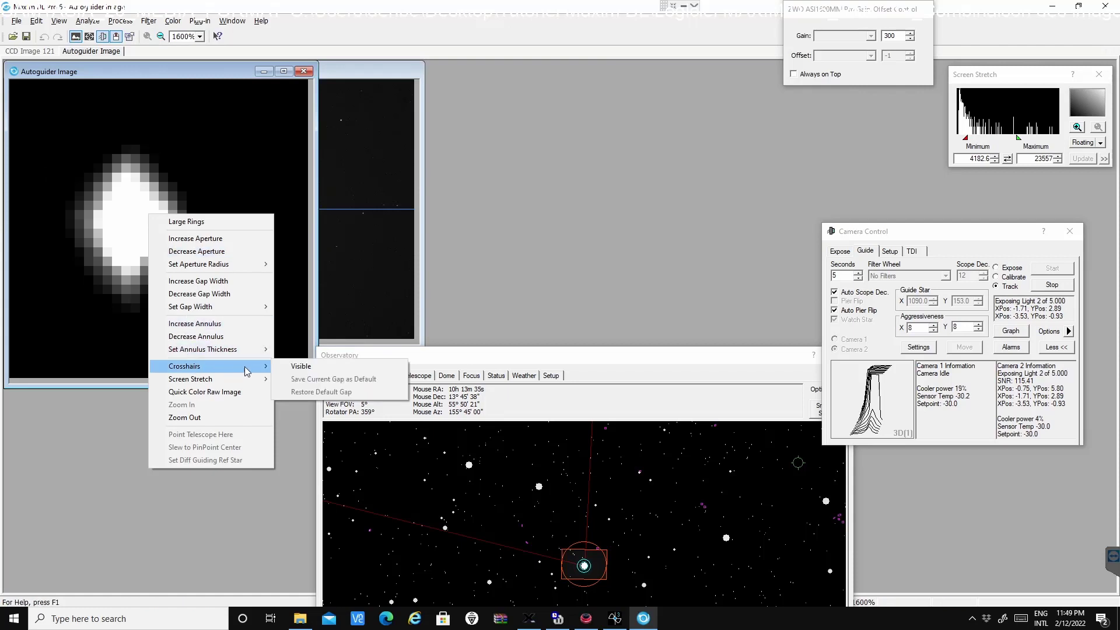
left_click(289, 366)
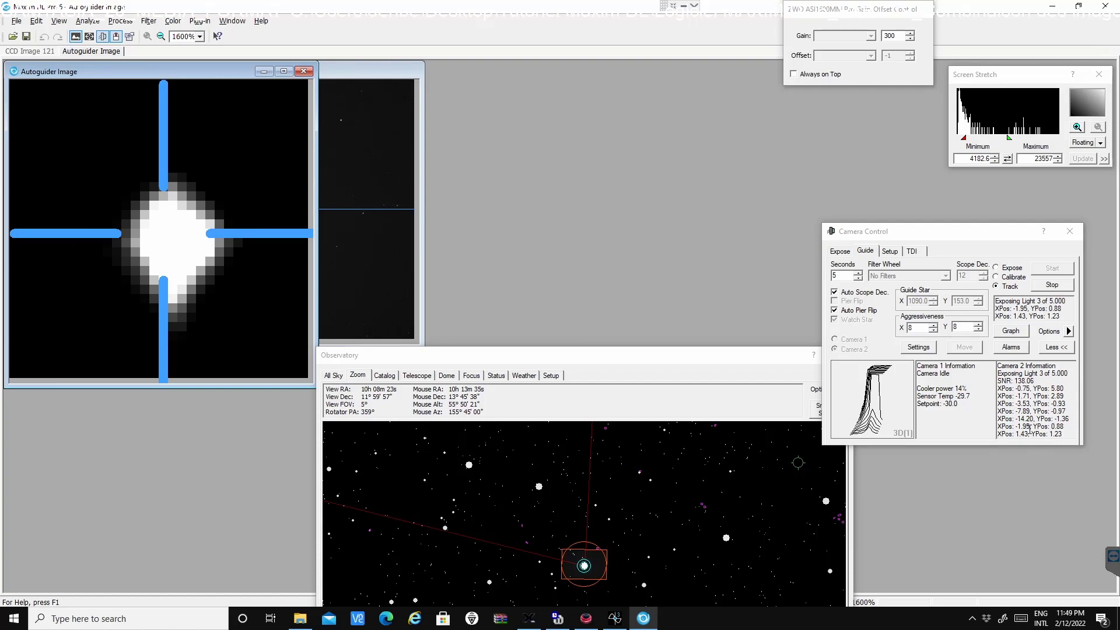
Open the Autosave setup from the exposure settings in Camera Control.
left_click(842, 254)
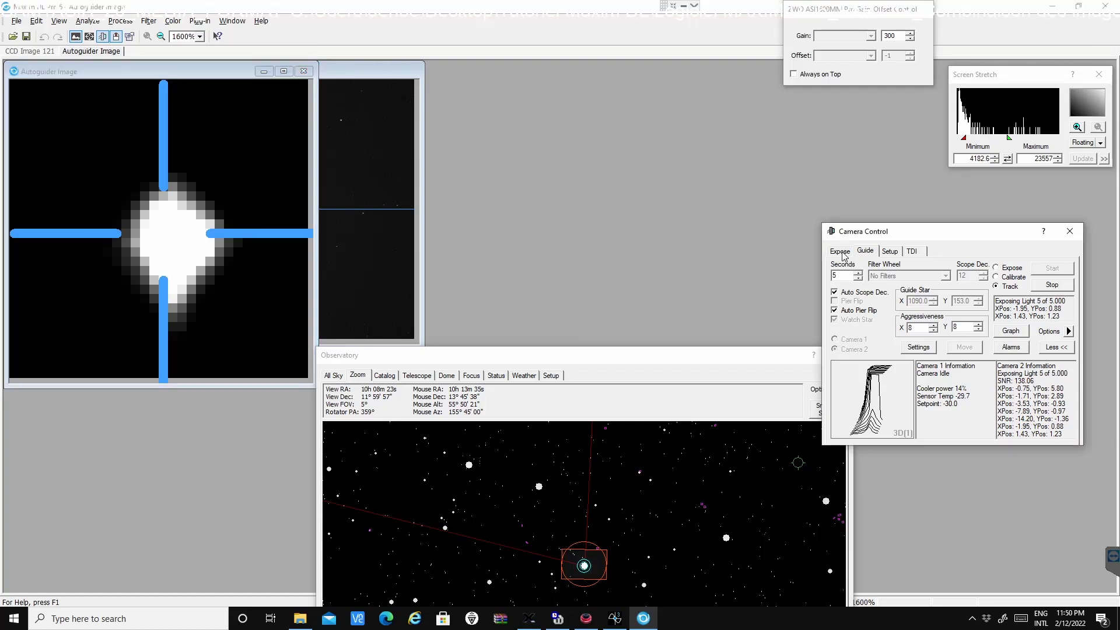
left_click(842, 254)
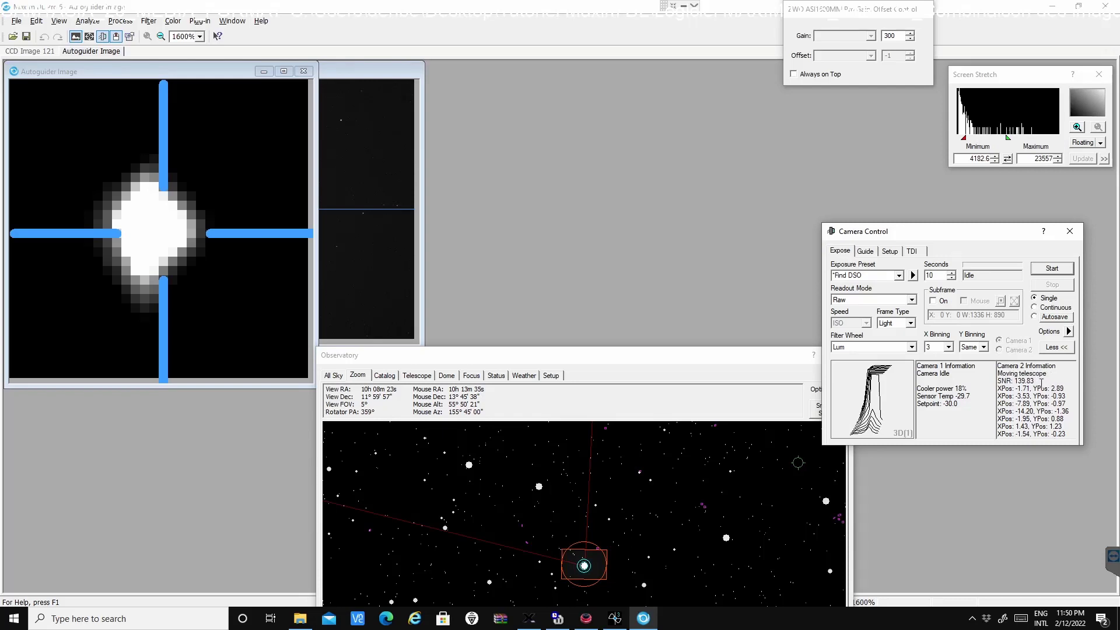
right_click(1039, 383)
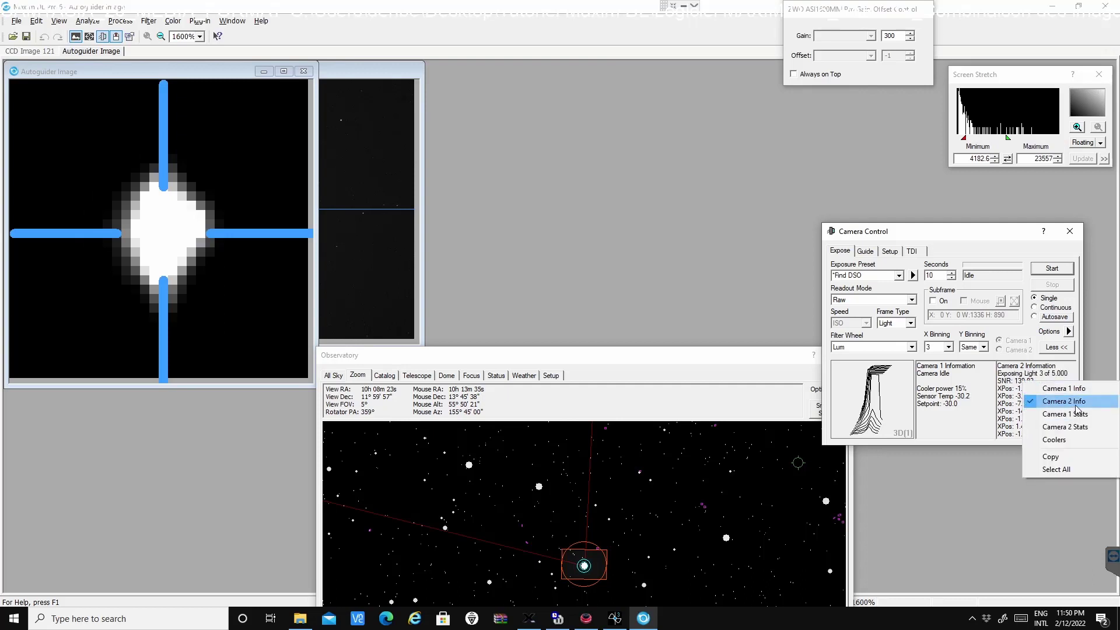
left_click(972, 422)
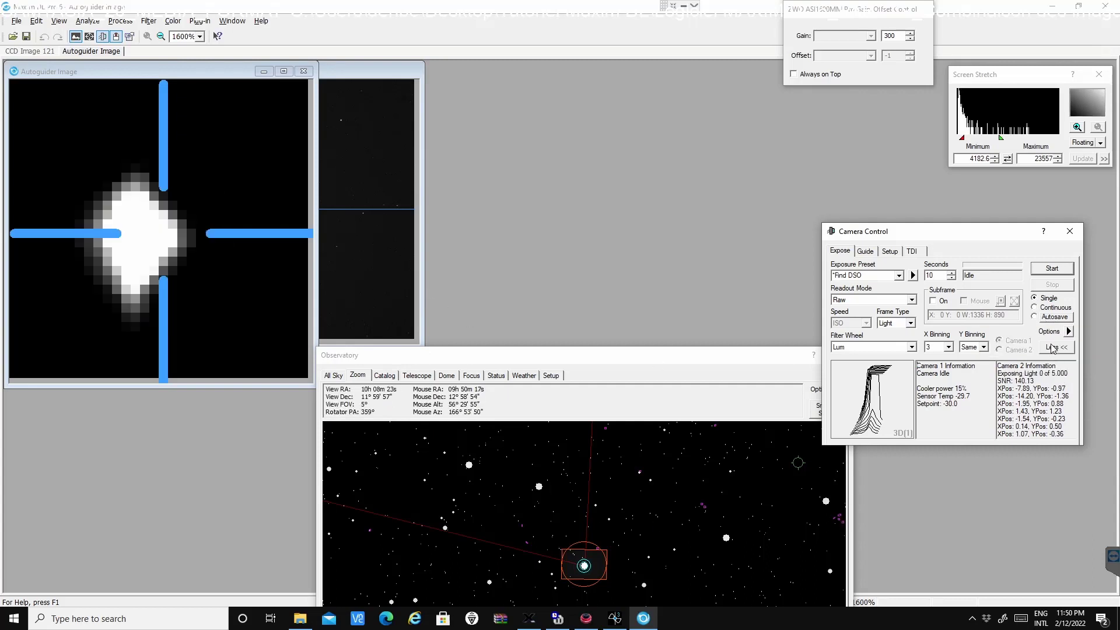
left_click(1053, 316)
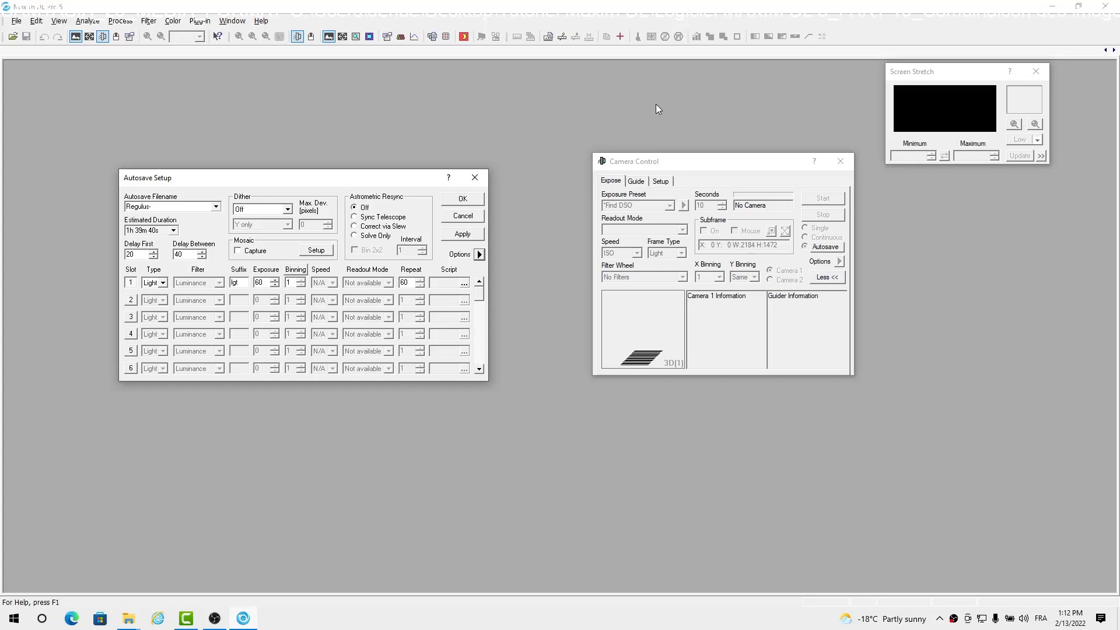
Set the autosave sequence's delay between exposures to 20 and look through the available sequence options.
left_click(183, 257)
left_click(187, 256)
double_click(186, 256)
type("20")
left_click(479, 255)
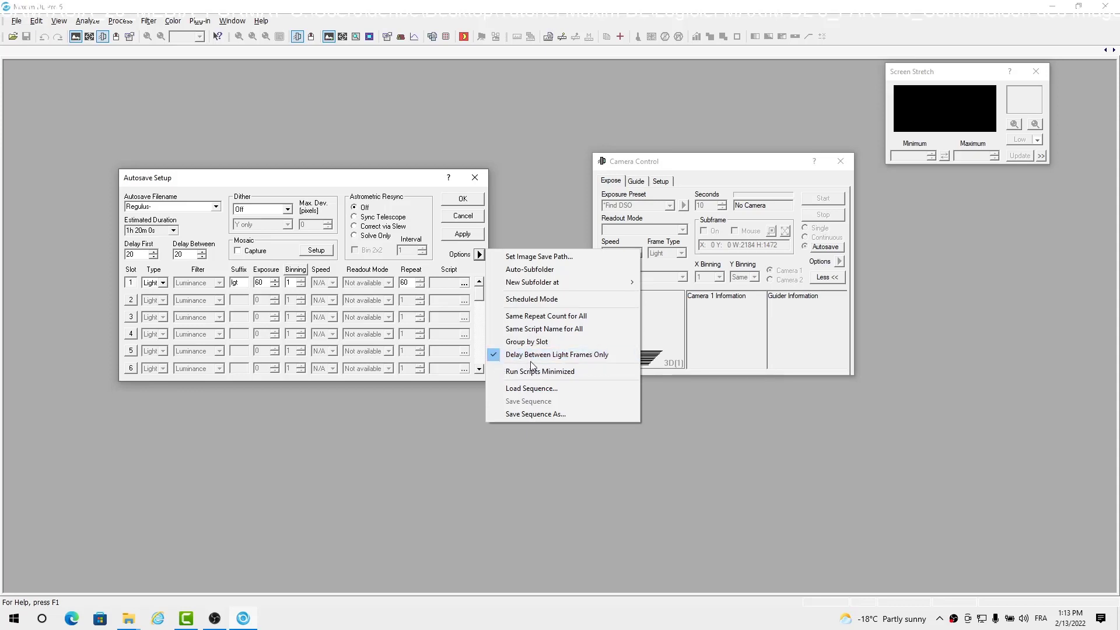
left_click(353, 181)
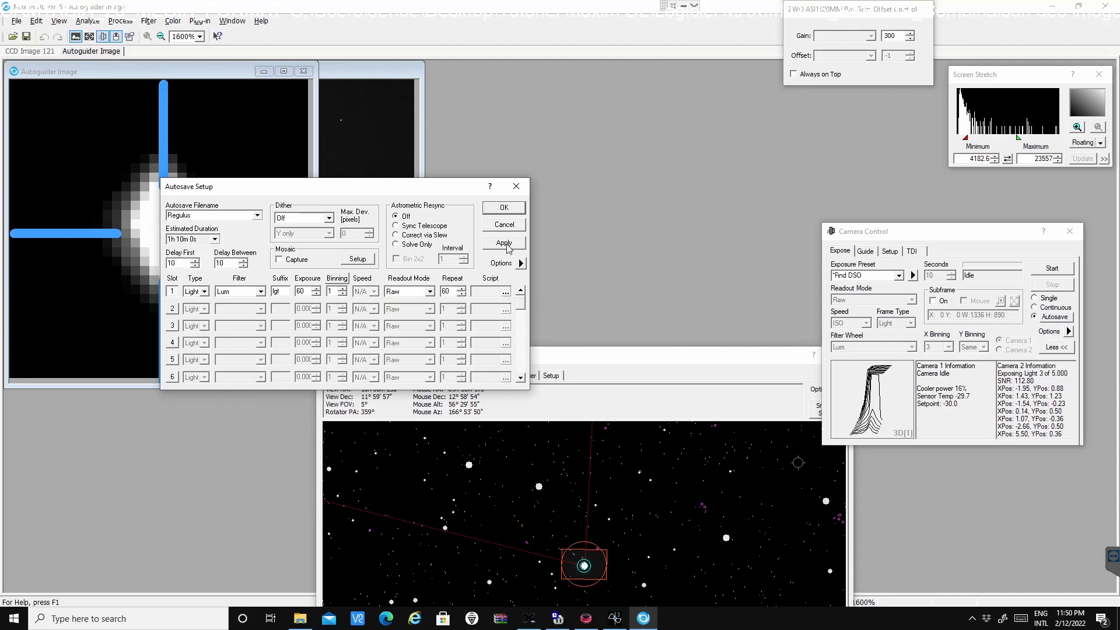
Accept the Regulus autosave setup and start the exposure sequence.
left_click(505, 209)
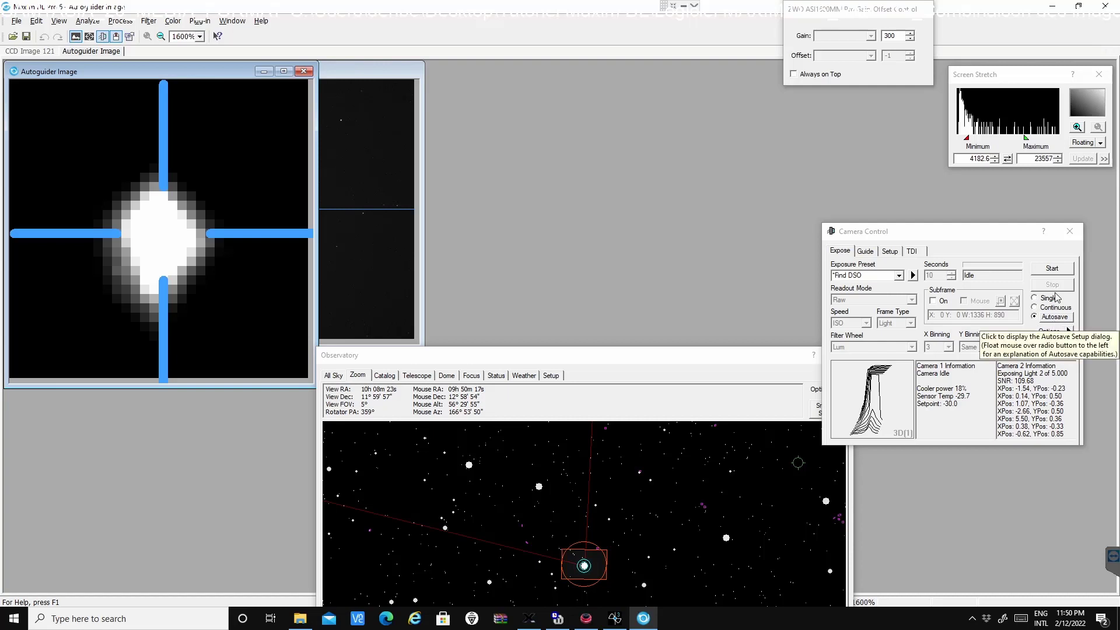
left_click(1052, 270)
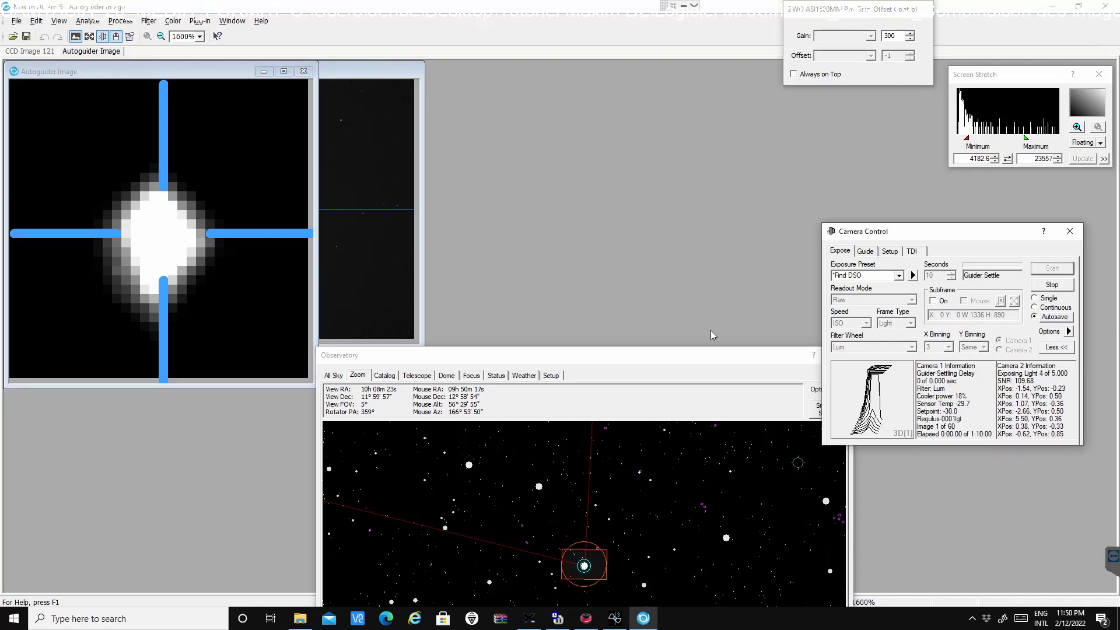
Rearrange the Observatory, autoguider and CCD Image 121 windows to uncover the images, and display the observatory's Status information.
left_click_drag(589, 355, 640, 380)
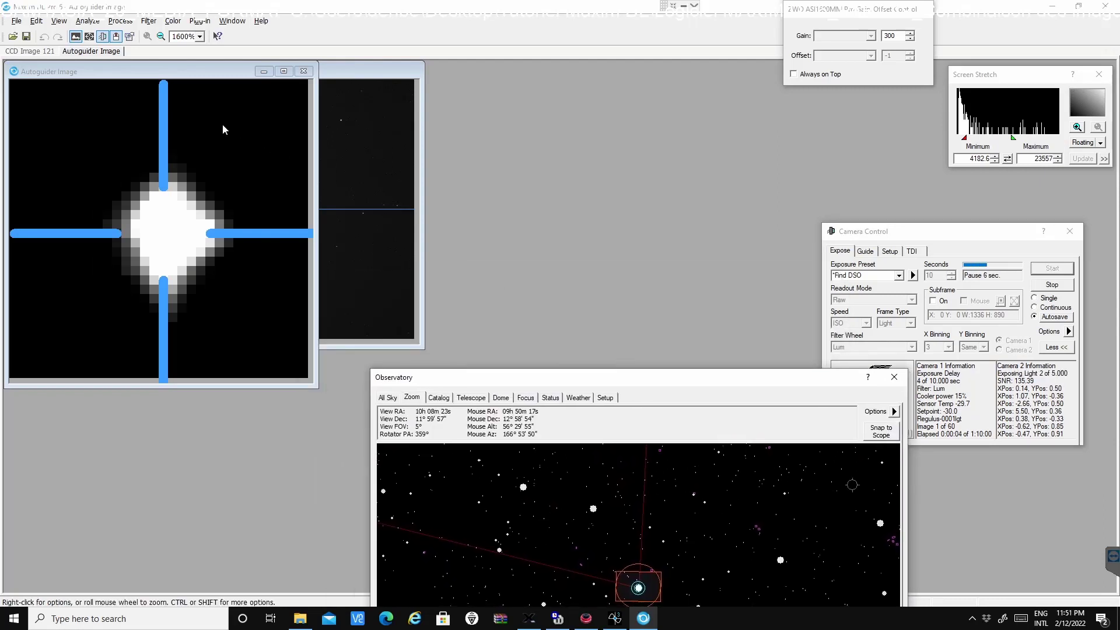
left_click_drag(238, 73, 219, 97)
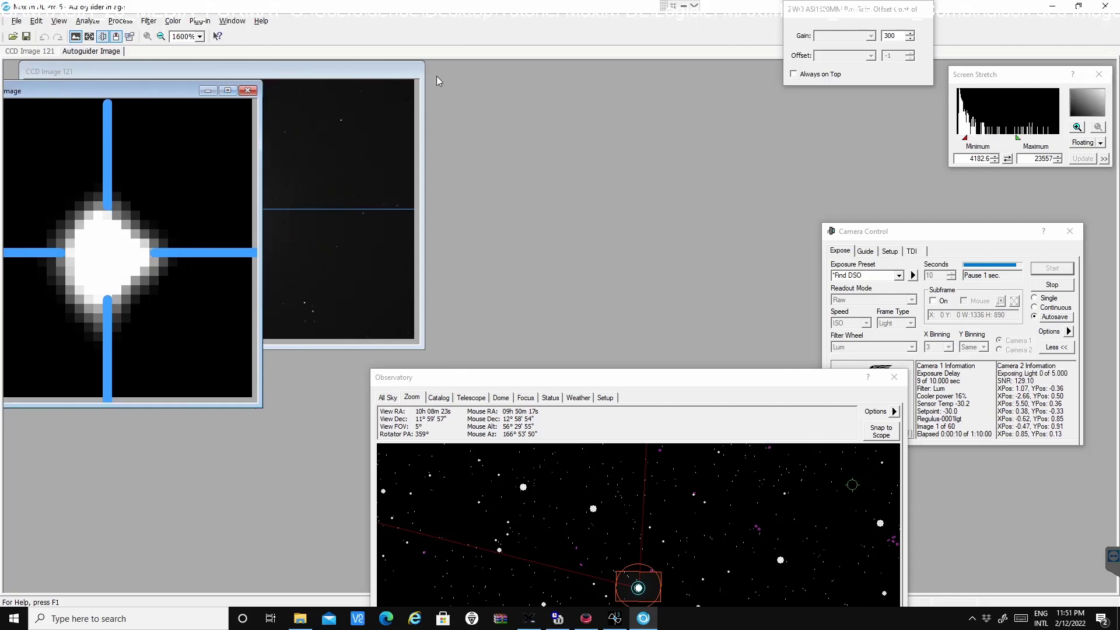
left_click_drag(436, 76, 547, 79)
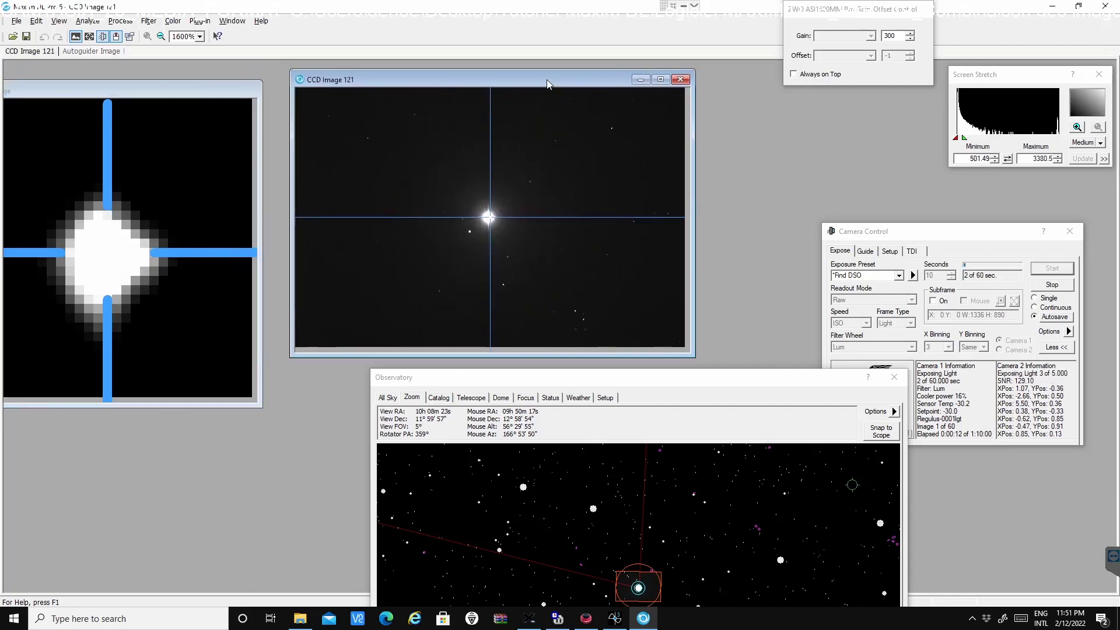
left_click_drag(613, 381, 502, 282)
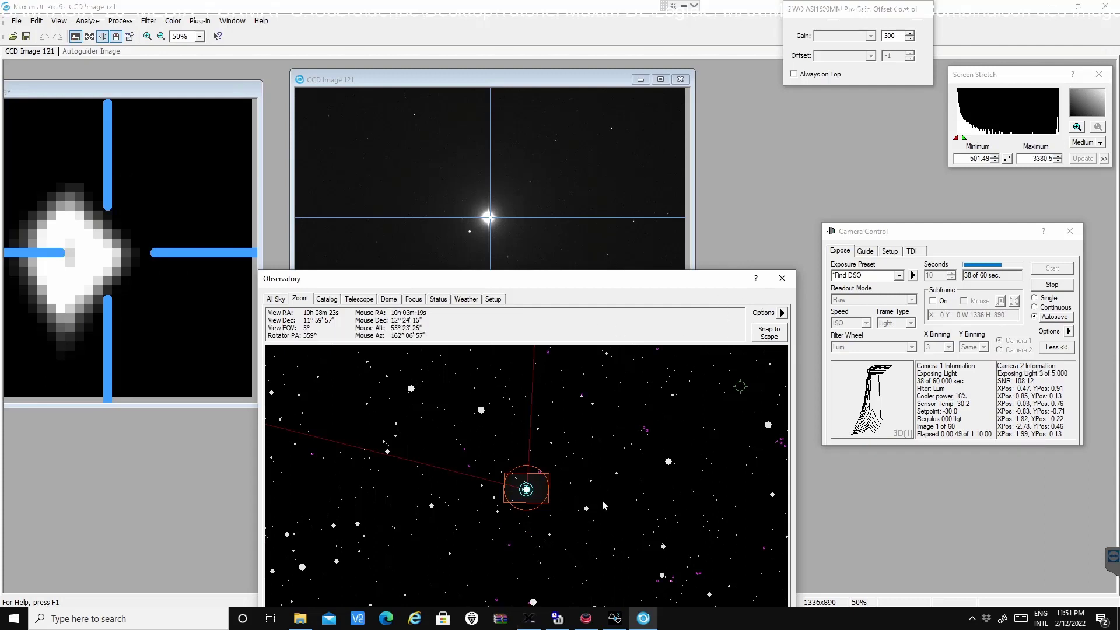
left_click(439, 300)
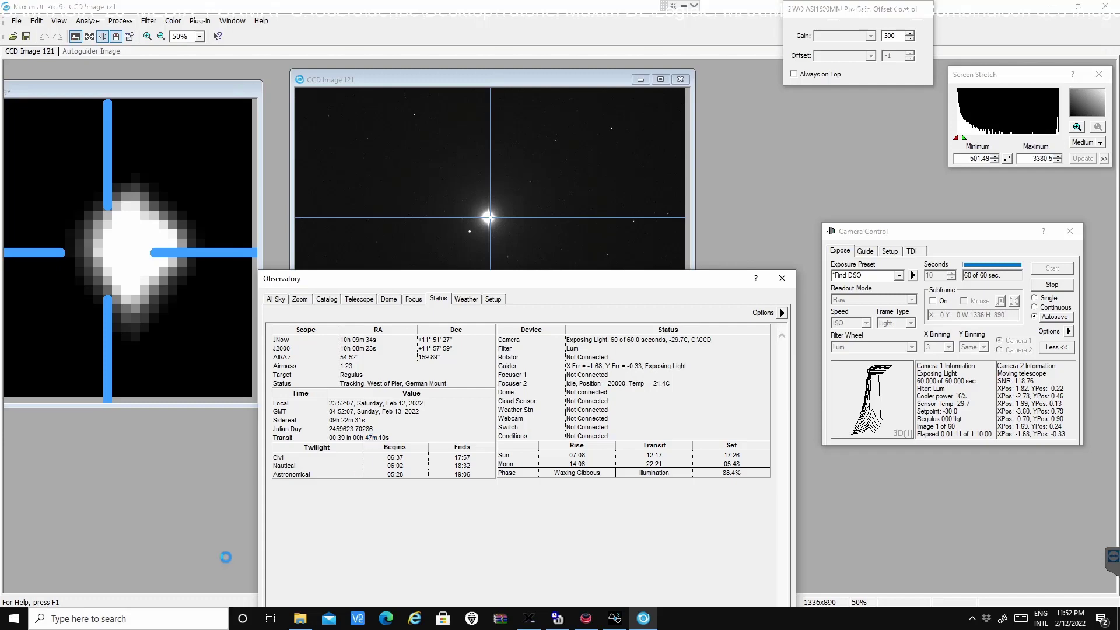
Switch to the sky chart program and examine Regulus's position relative to the meridian in a closer view.
left_click(526, 619)
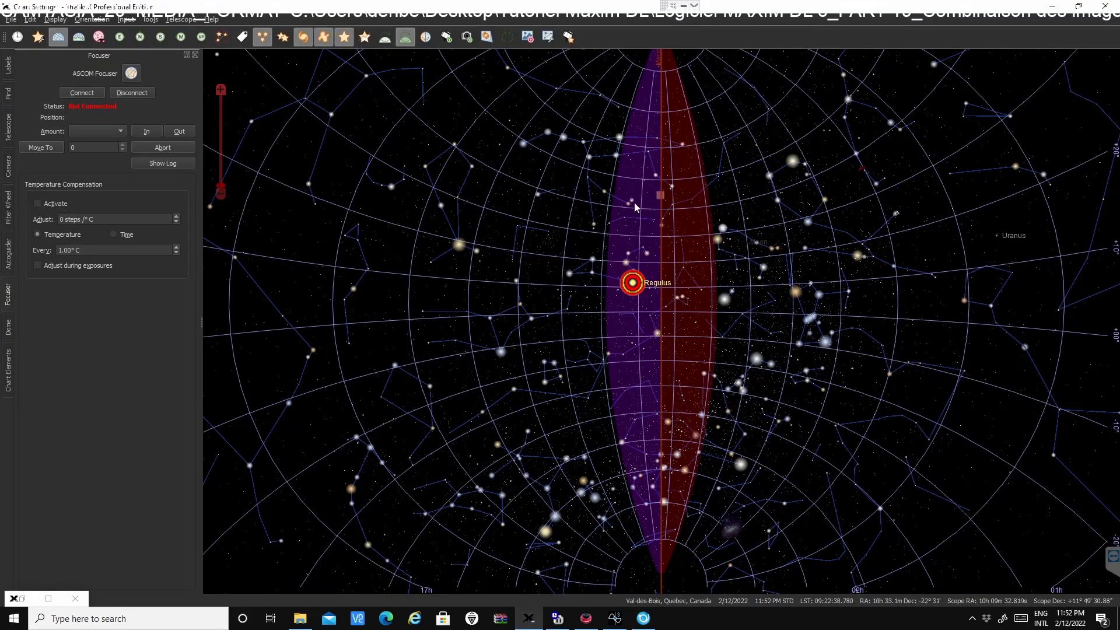
scroll(615, 276, "up", 1)
scroll(615, 275, "up", 3)
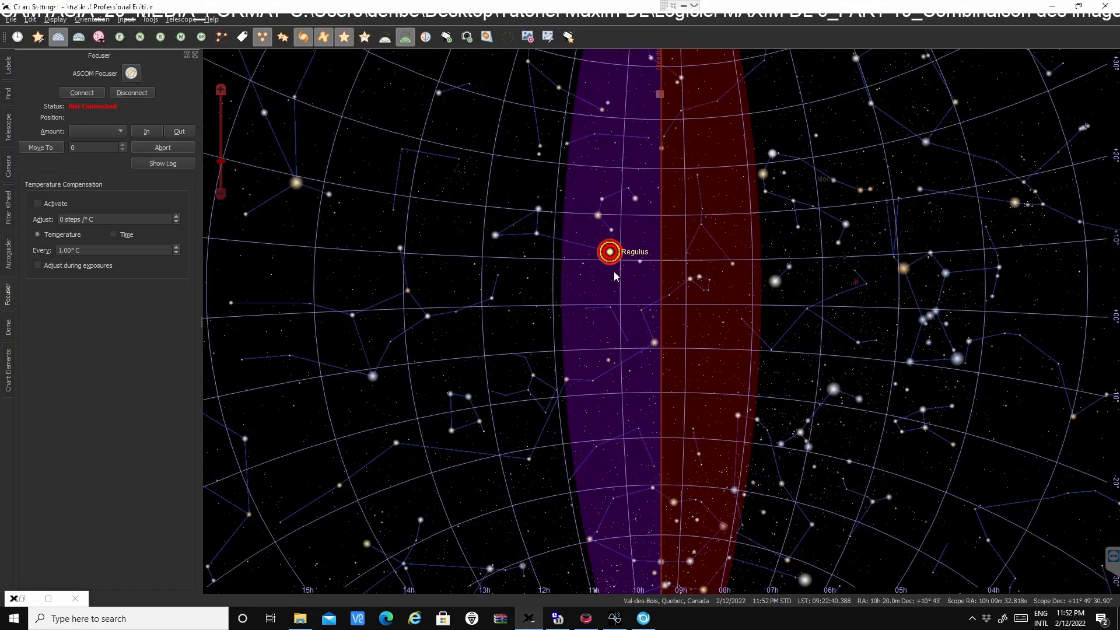
left_click_drag(614, 315, 662, 460)
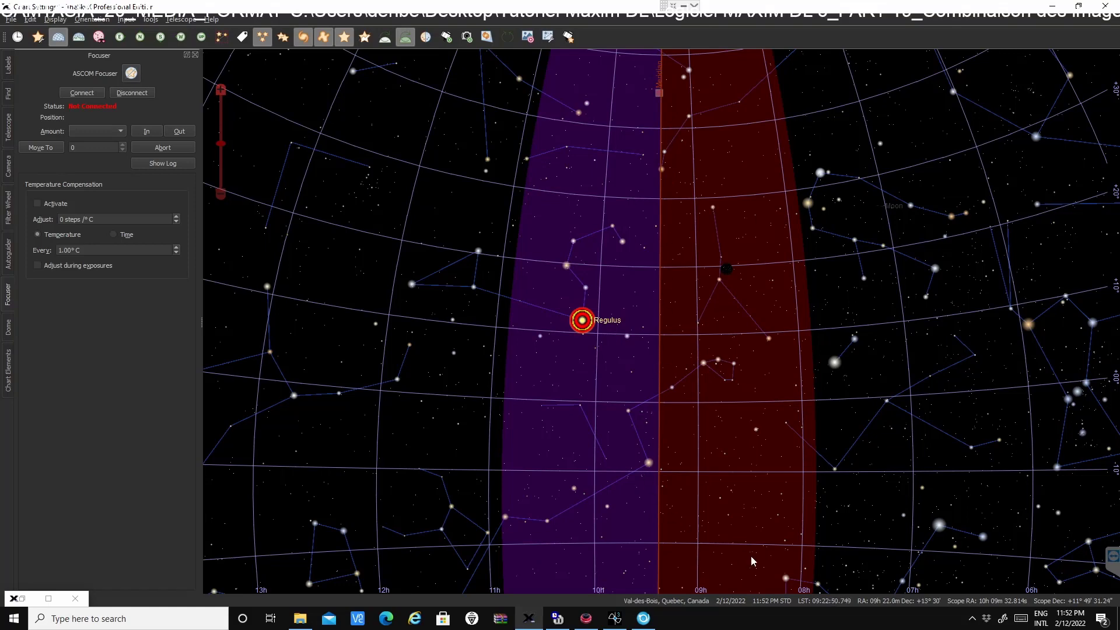
left_click_drag(764, 554, 757, 558)
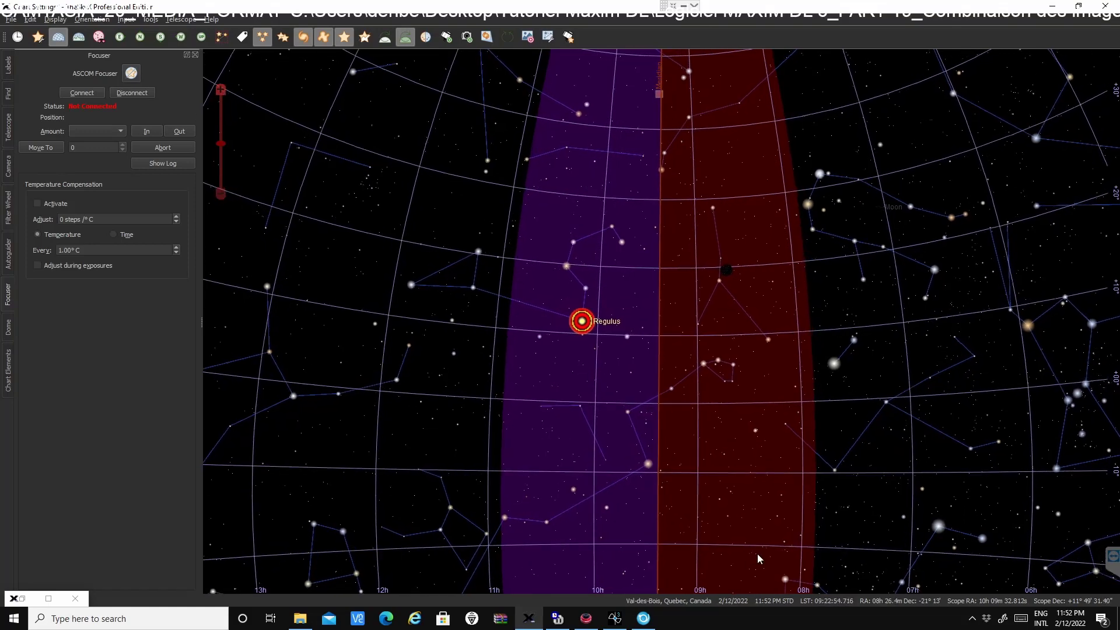
mouse_move(757, 554)
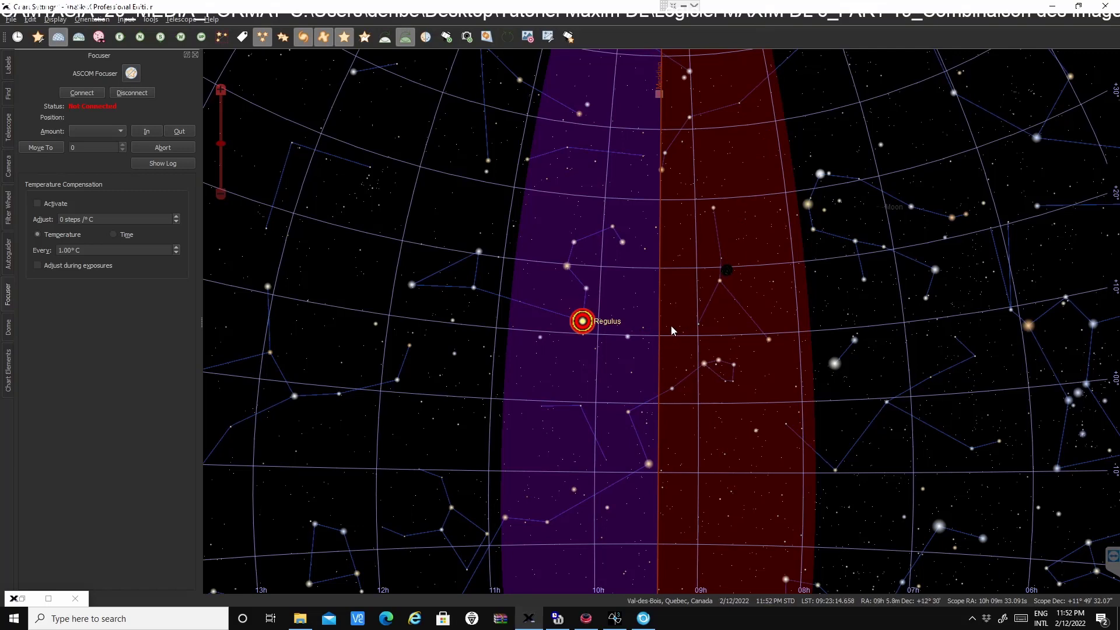
mouse_move(671, 330)
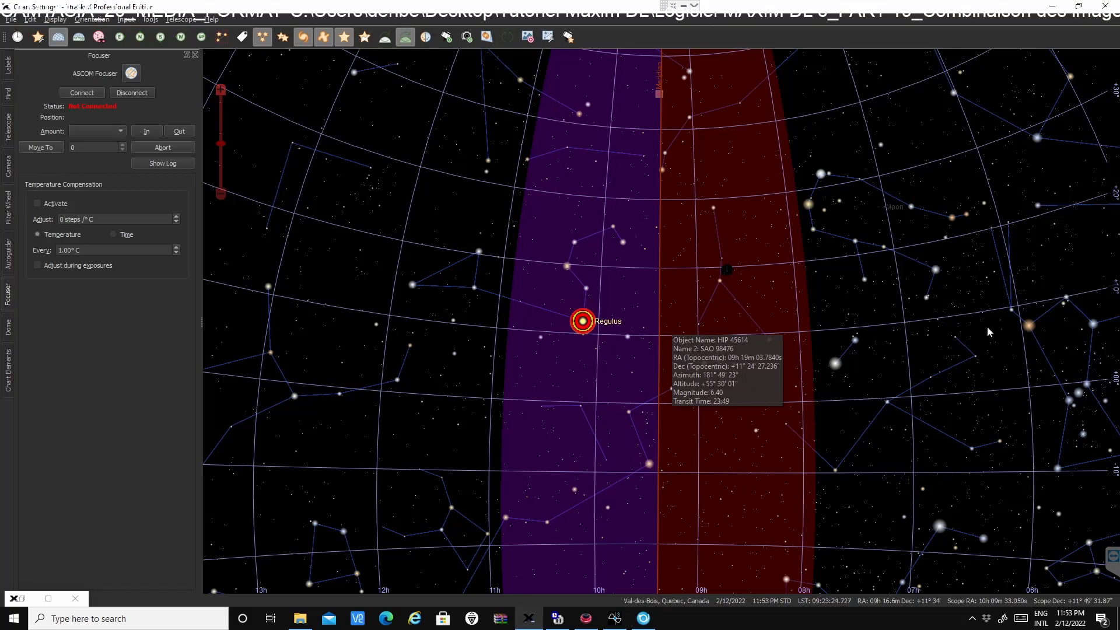
left_click(926, 358)
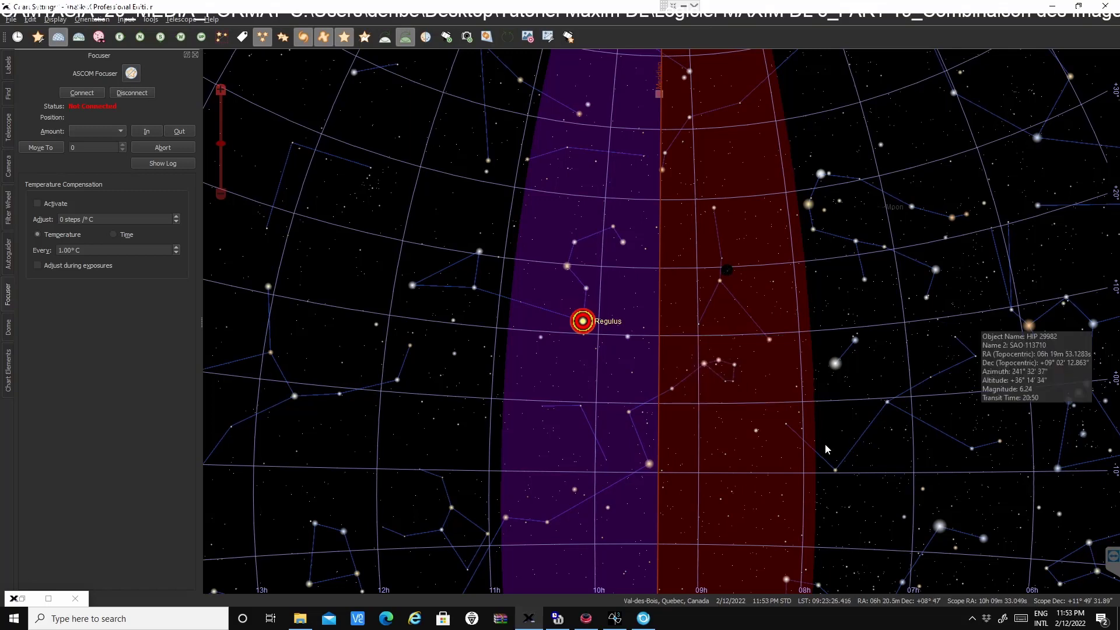
Return to MaxIm DL and arrange the first Regulus frame, the Observatory's Zoom chart and the autoguider image so all are visible.
left_click(646, 622)
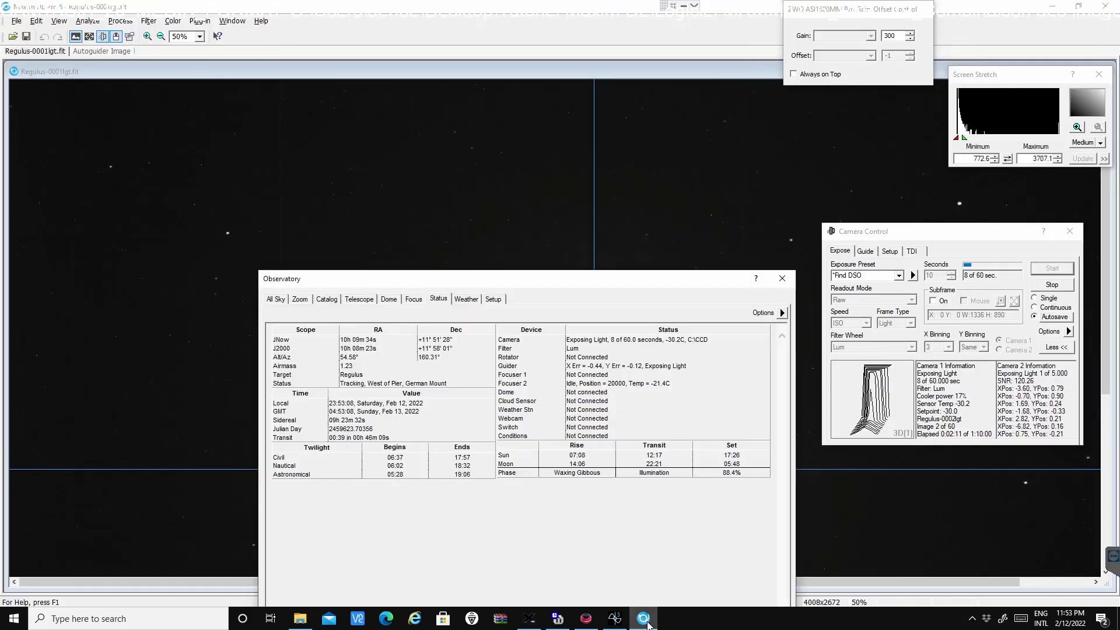
left_click(300, 300)
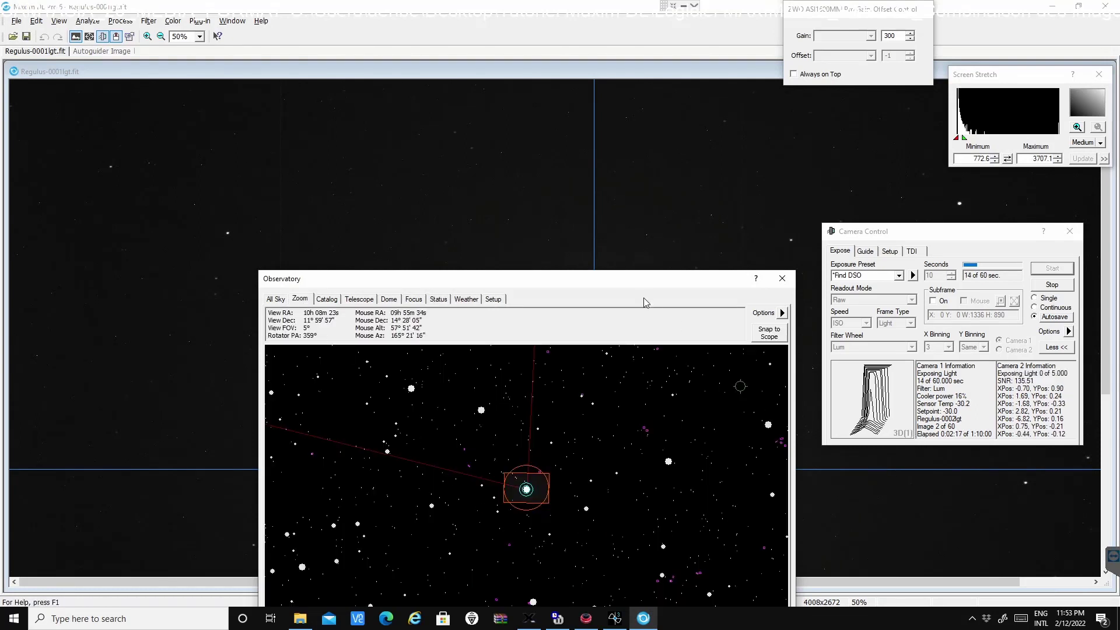
left_click_drag(629, 281, 1118, 550)
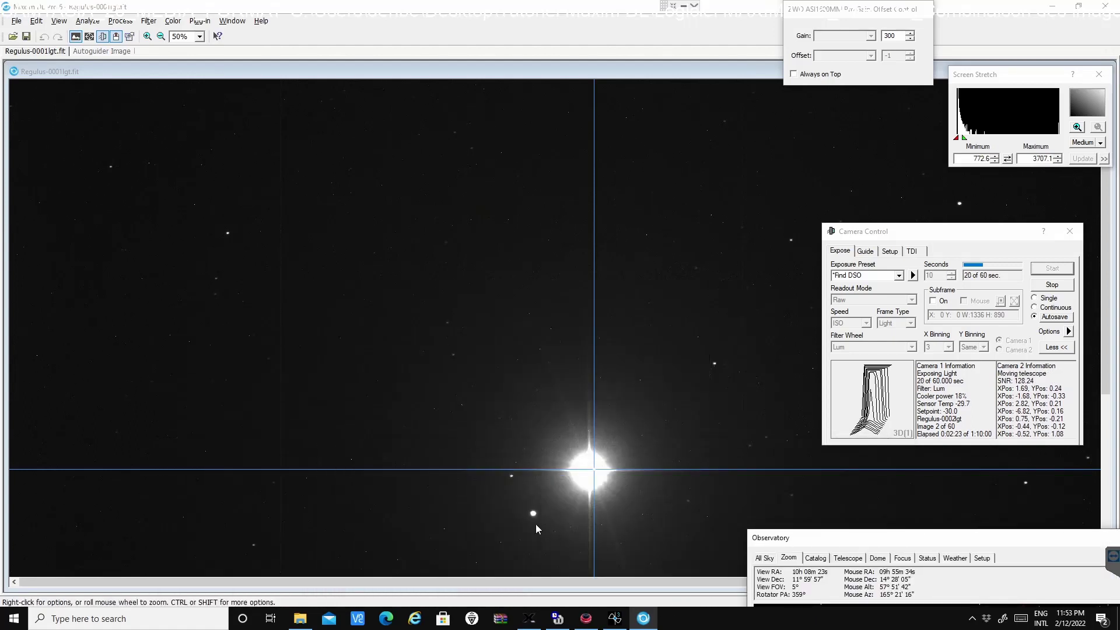
scroll(534, 522, "down", 1)
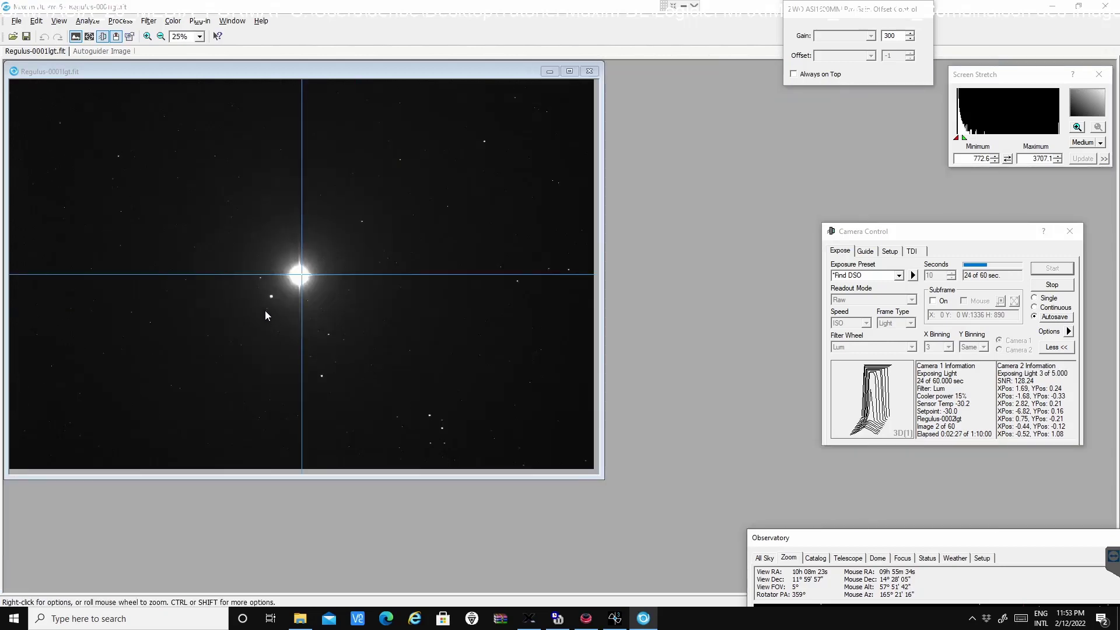
left_click_drag(900, 545, 219, 356)
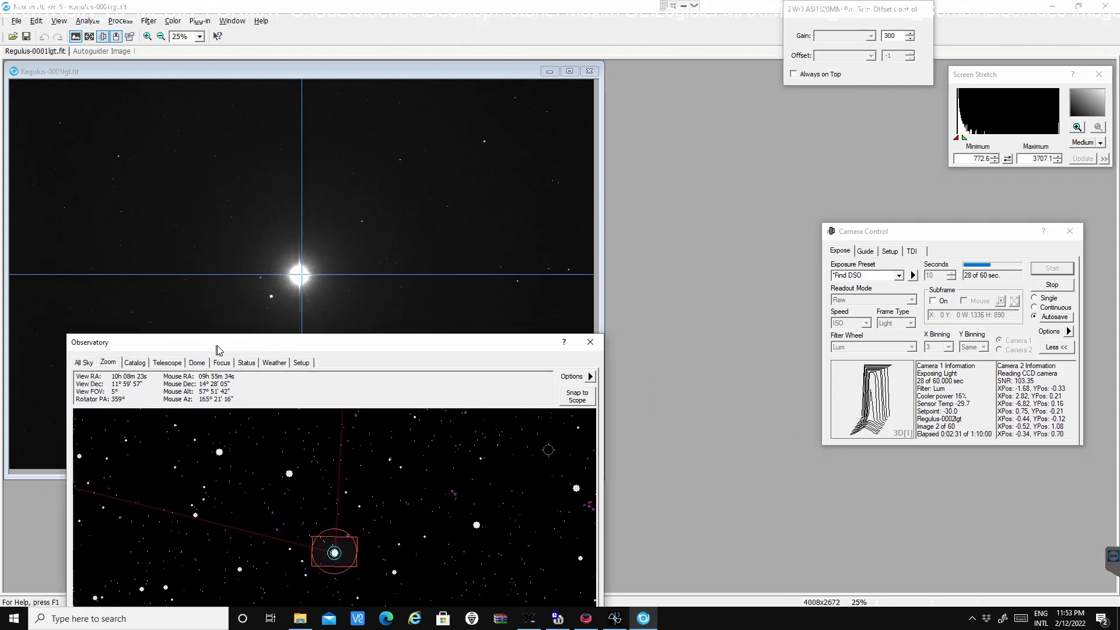
left_click(102, 51)
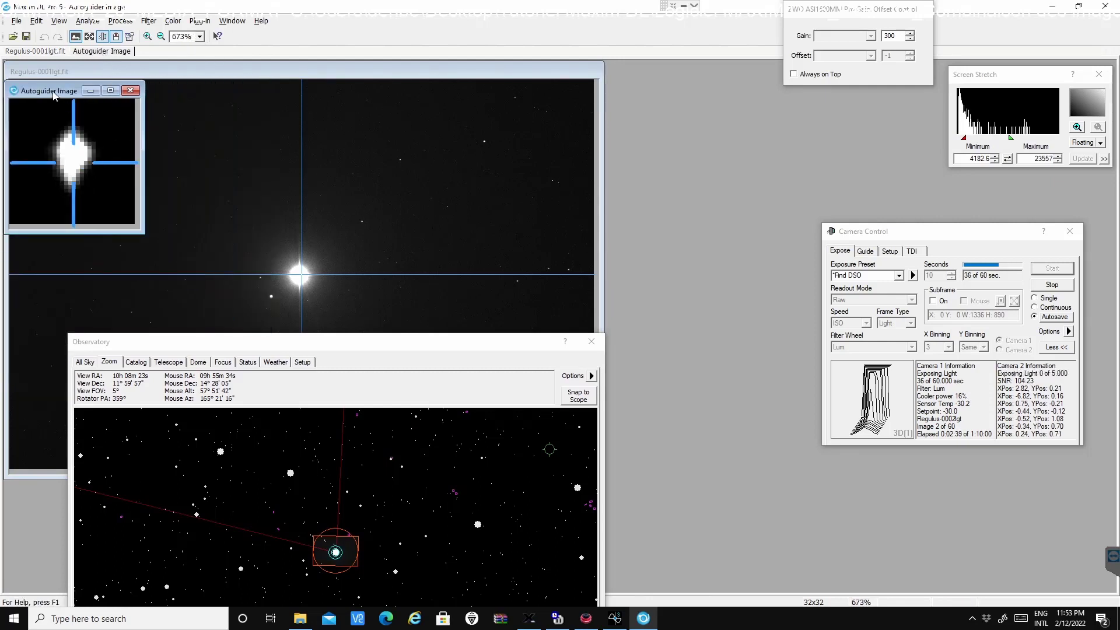
left_click_drag(69, 95, 667, 91)
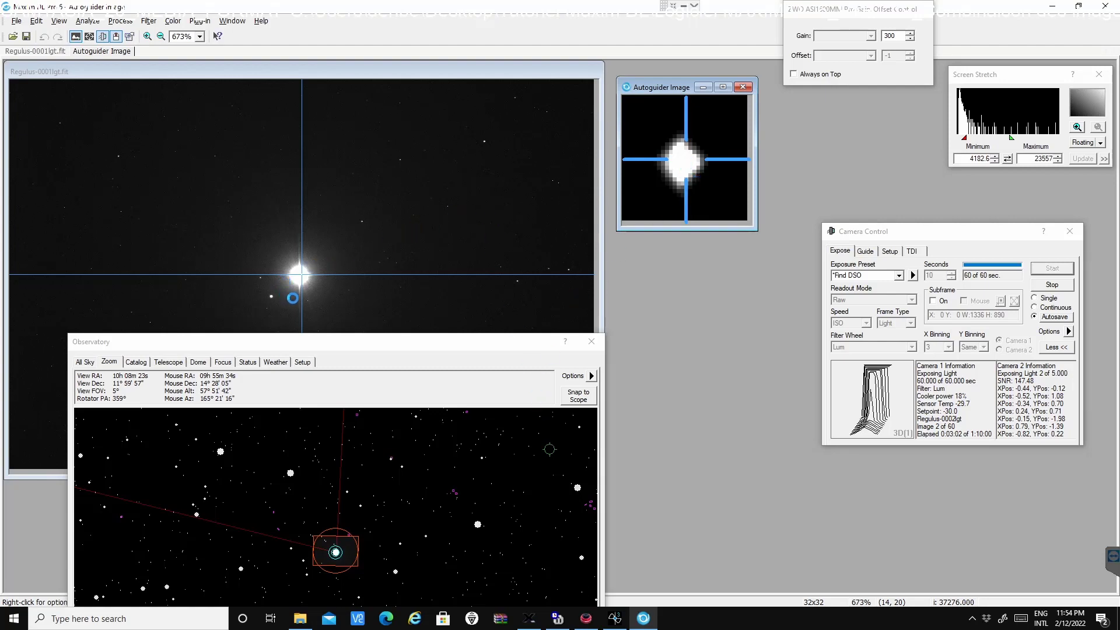
Examine Regulus and its neighbouring star in Regulus-0002lgt.fit up close and in the wide view.
left_click(303, 295)
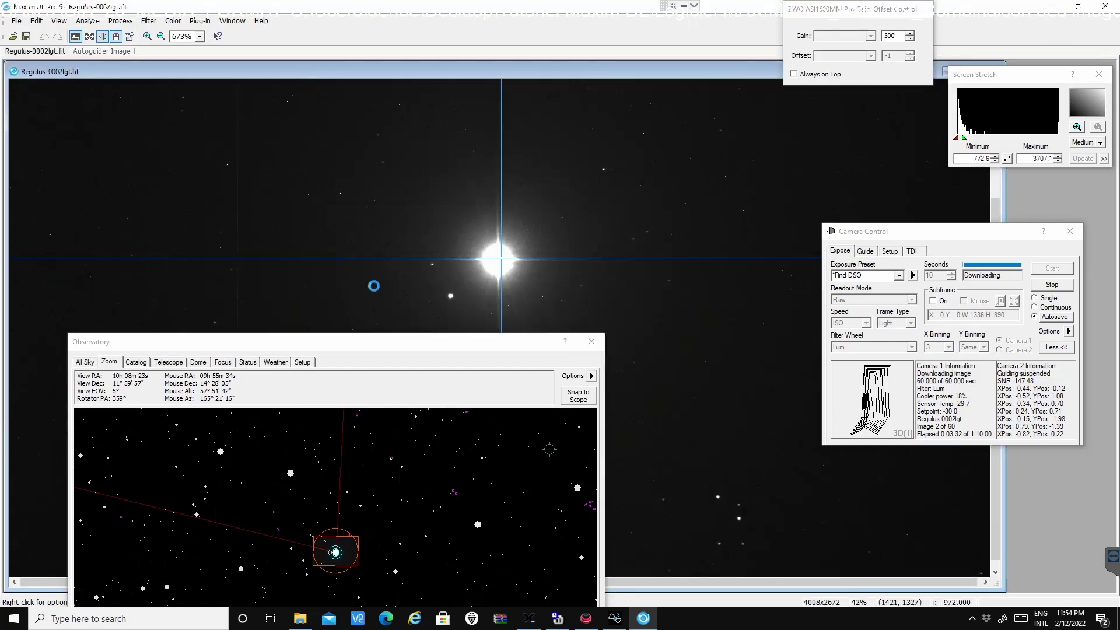
scroll(473, 307, "up", 4)
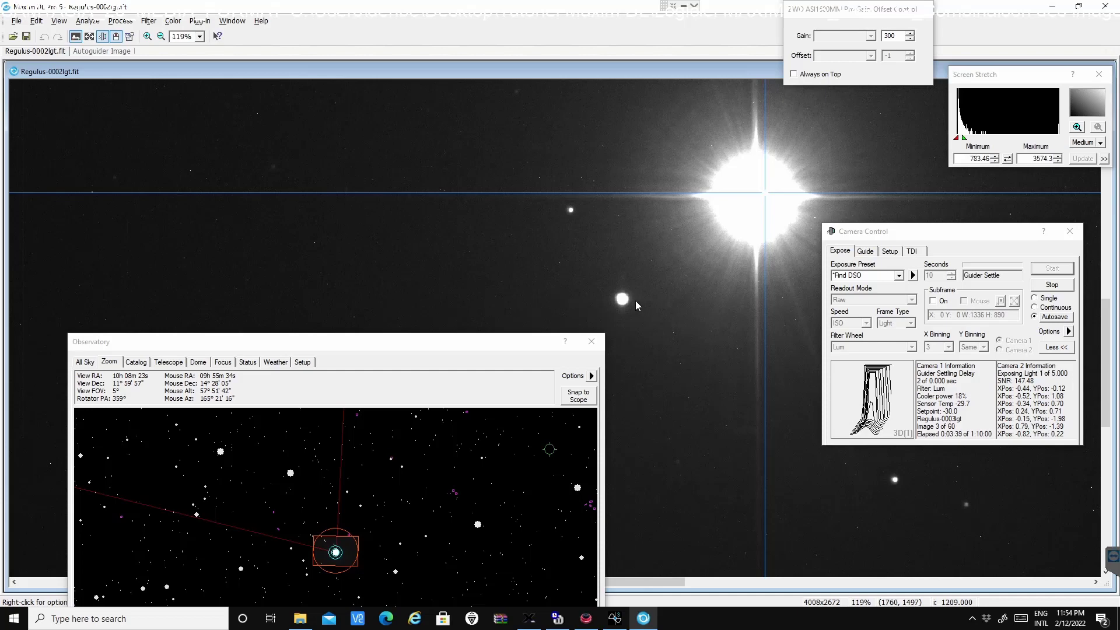
scroll(630, 301, "down", 5)
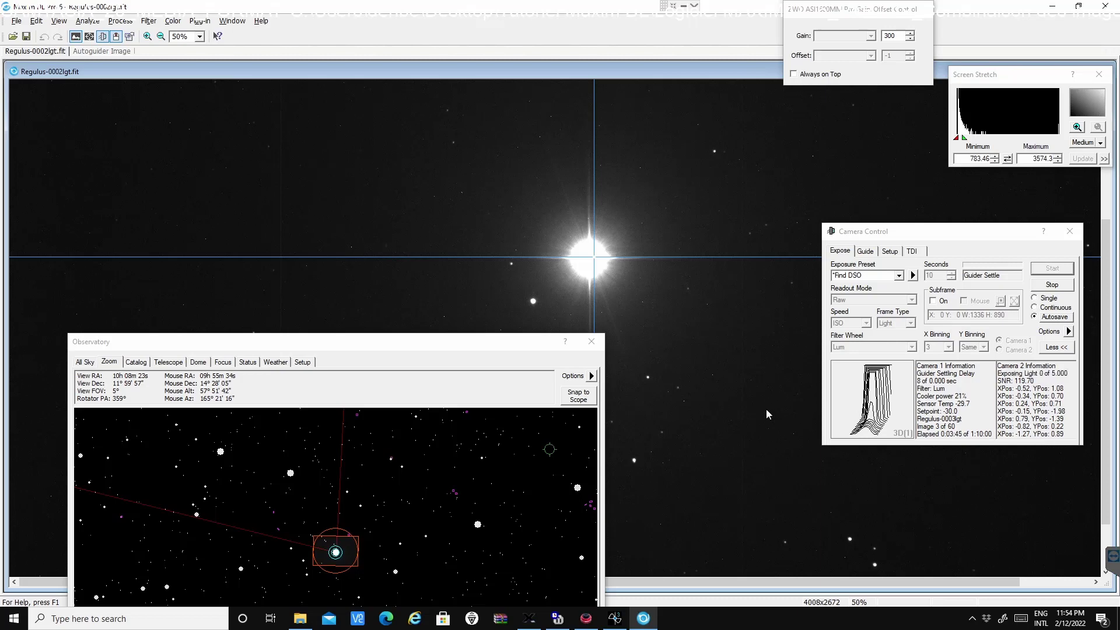
scroll(771, 384, "down", 2)
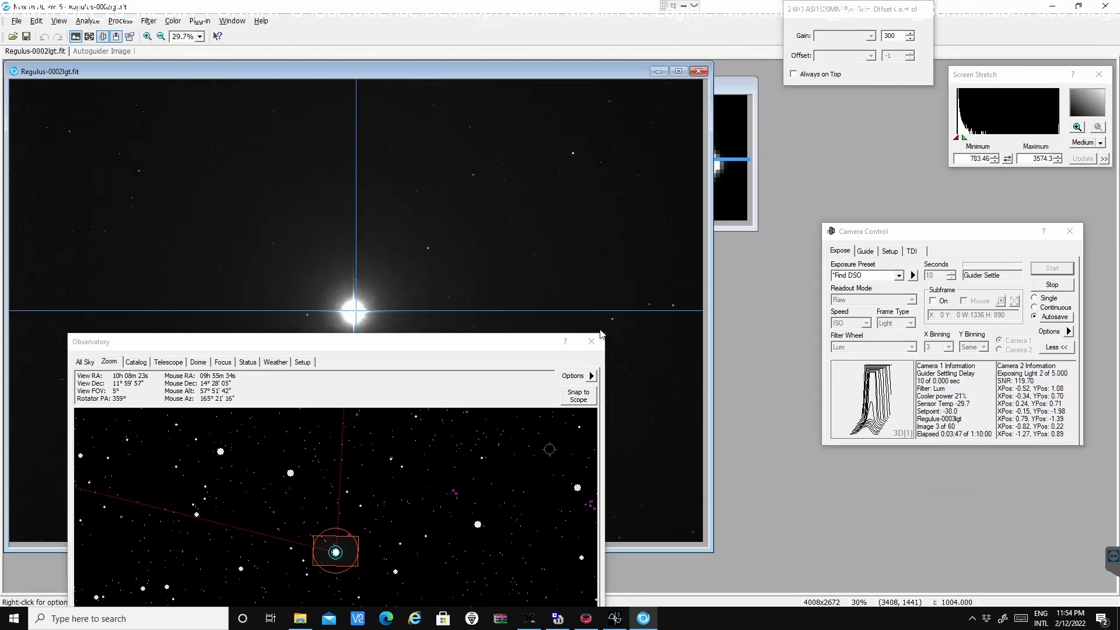
scroll(600, 332, "down", 1)
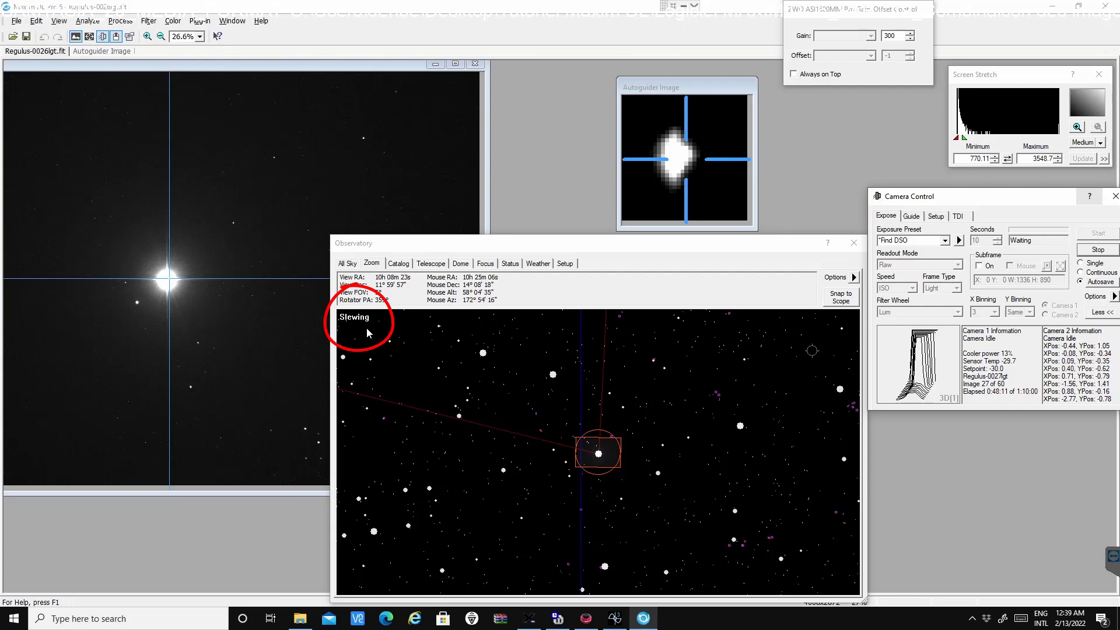
Switch to the sky chart program and watch the telescope marker's movement relative to Regulus and the meridian.
left_click(529, 618)
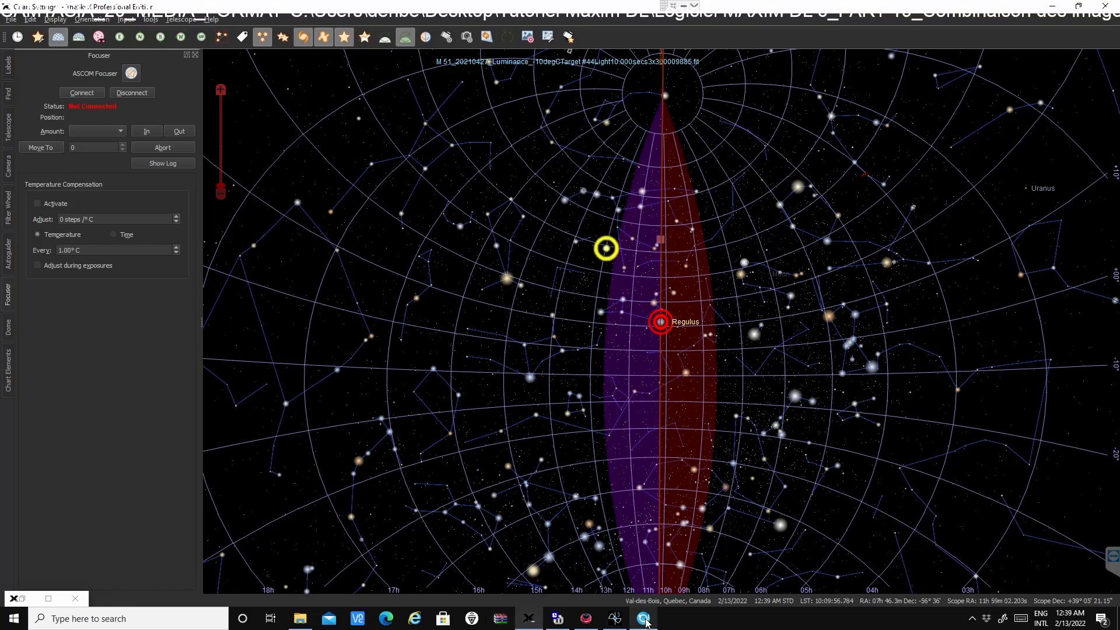
mouse_move(647, 622)
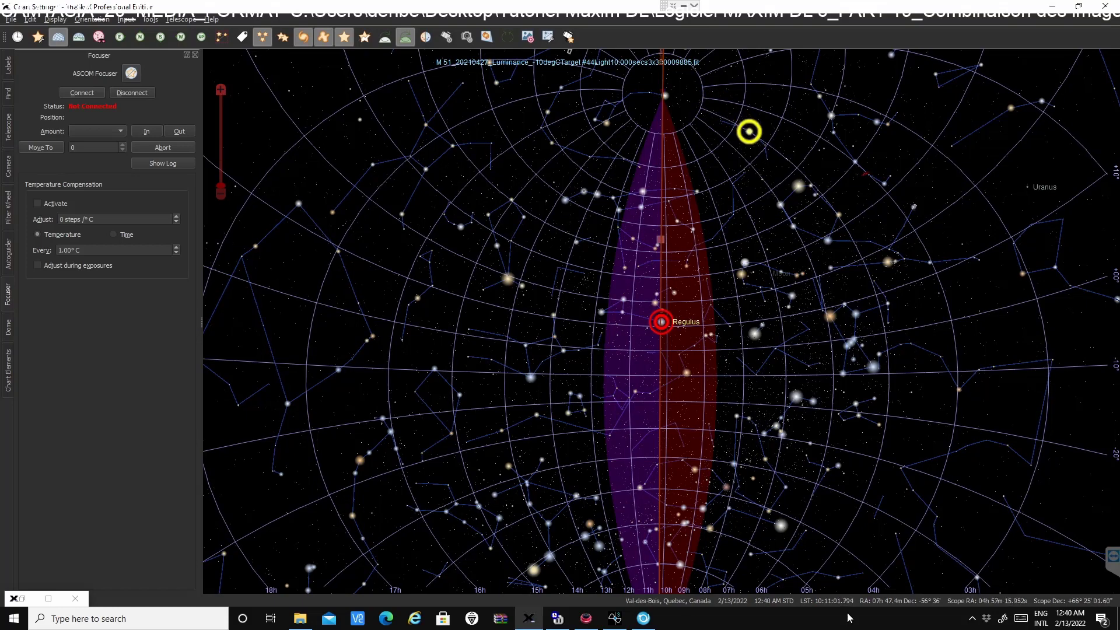
Return to MaxIm DL, check the mount's pier flip status in the Observatory's Telescope information, and redisplay the Zoom chart.
left_click(643, 619)
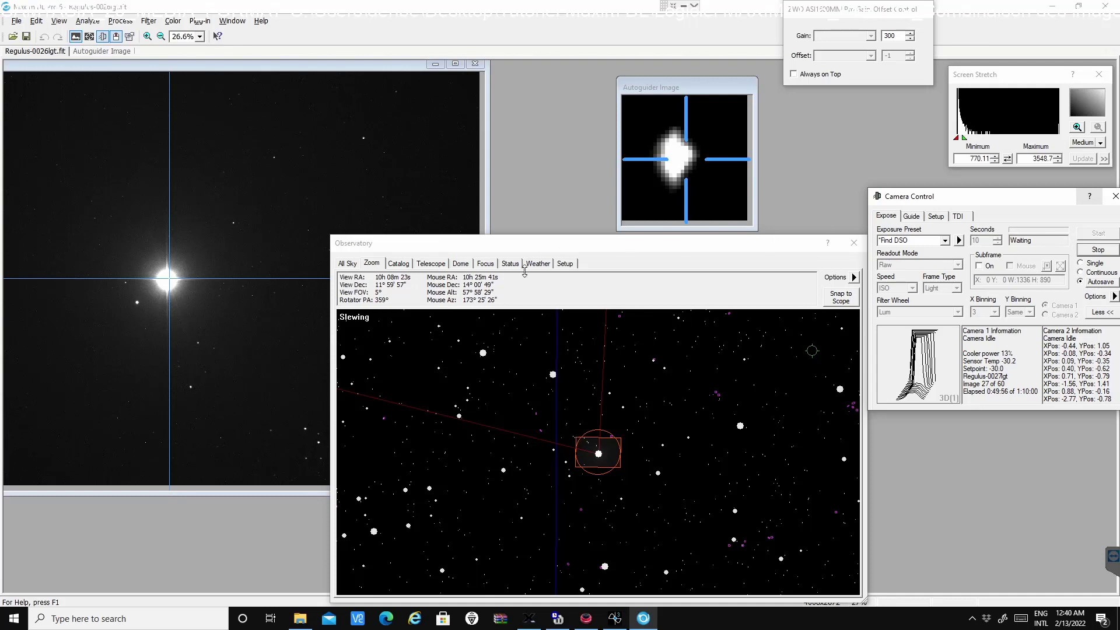
left_click(431, 263)
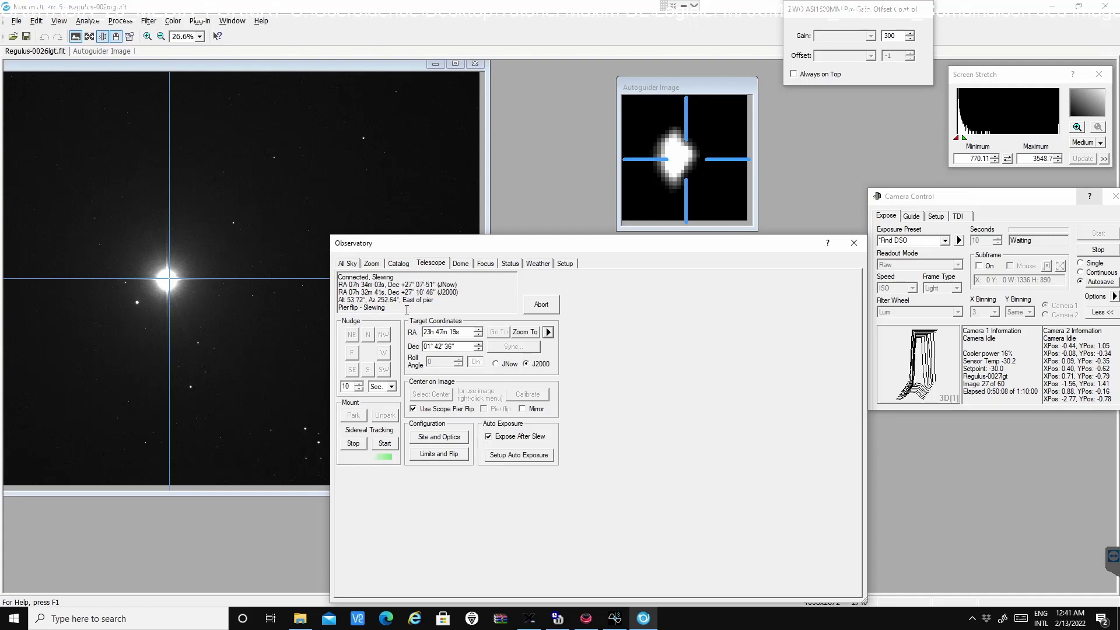
left_click(370, 268)
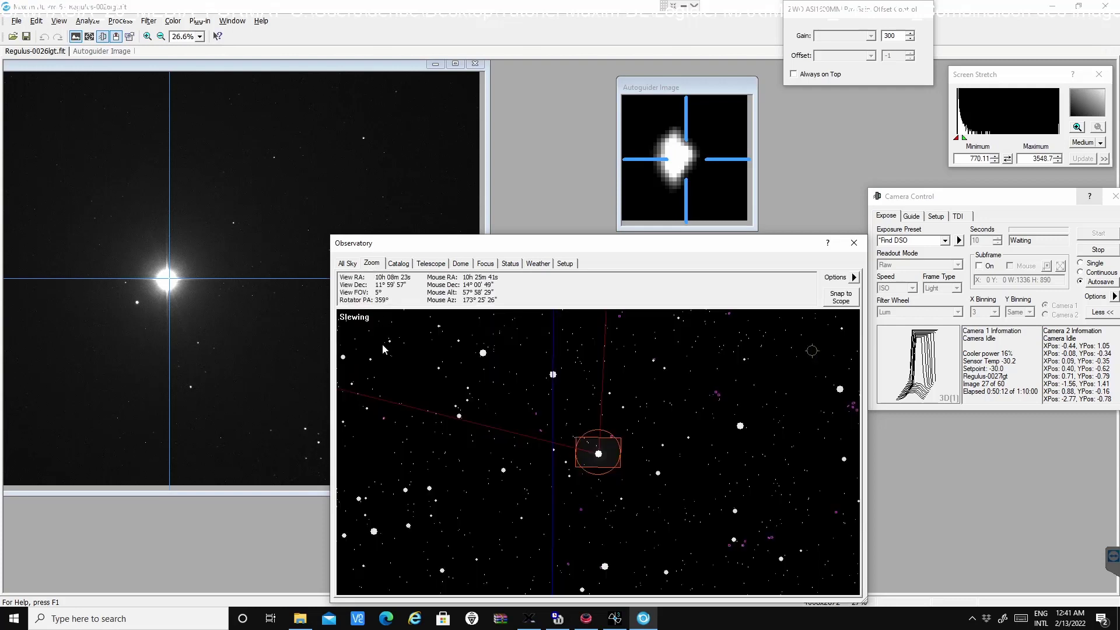
Center the Observatory's Zoom chart on the telescope's position and narrow its field of view to 2°.
right_click(394, 449)
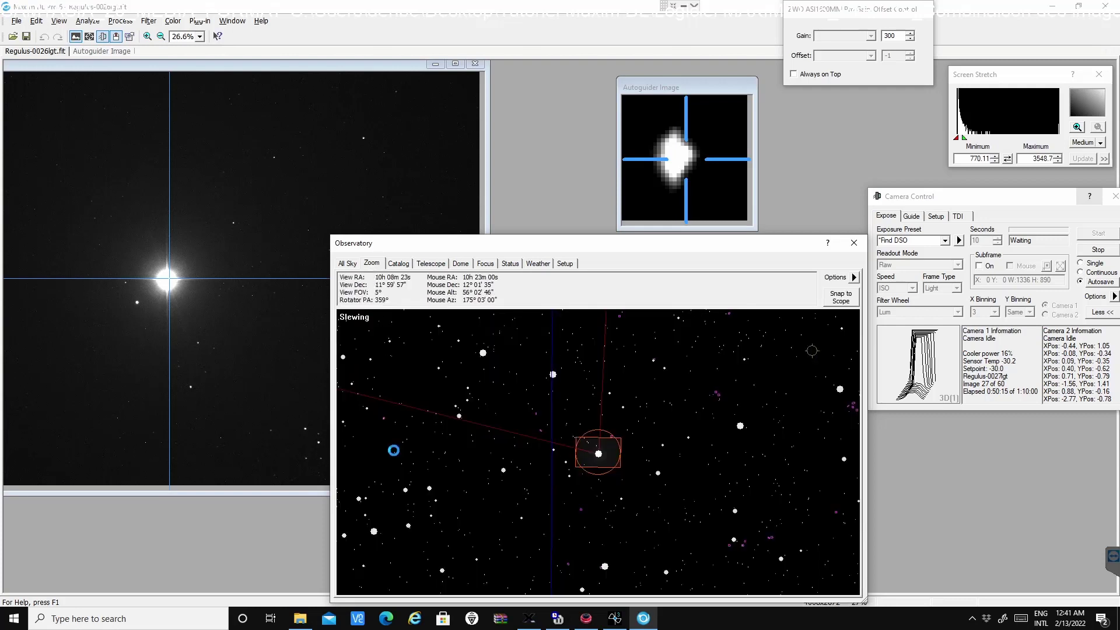
left_click(846, 301)
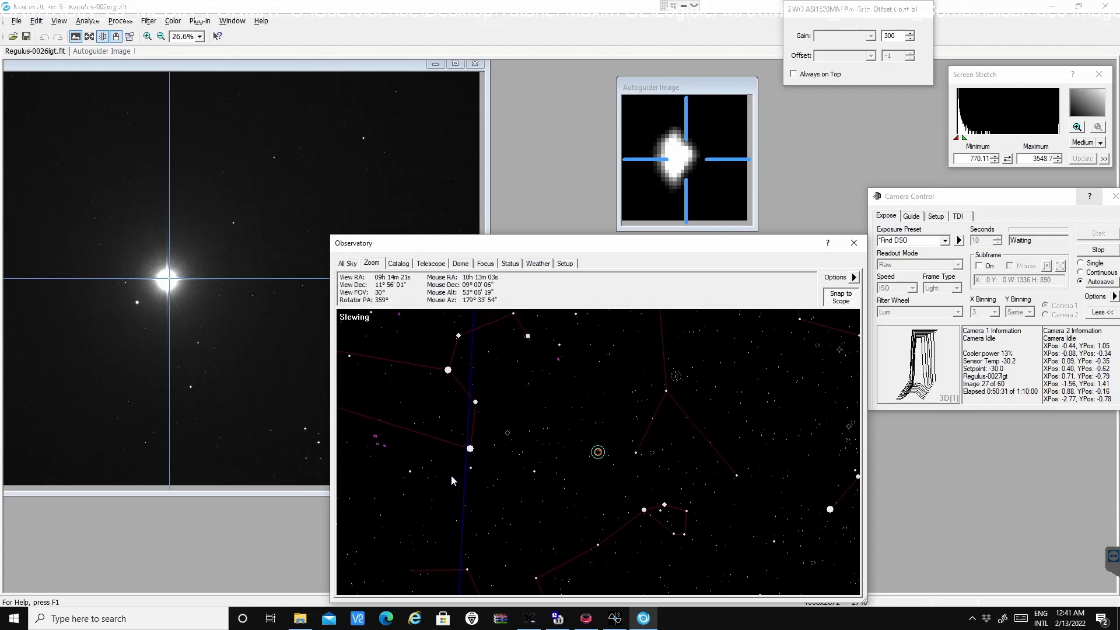
scroll(467, 469, "up", 5)
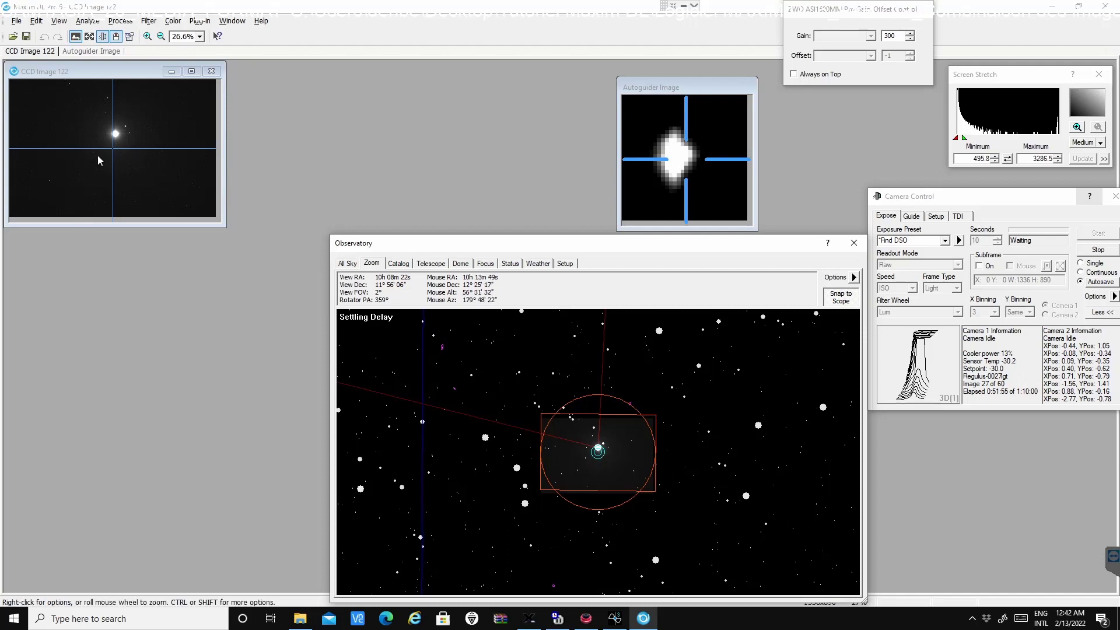
Enlarge CCD Image 122 to examine Regulus and its neighbouring star after the pier flip.
scroll(100, 155, "up", 1)
scroll(100, 156, "up", 2)
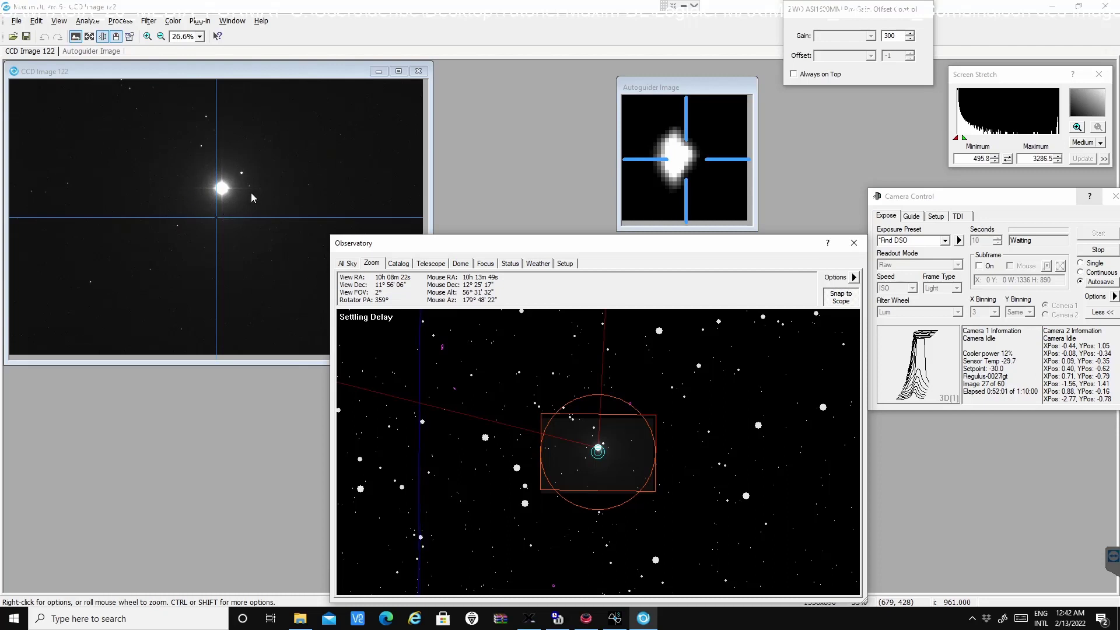
scroll(243, 181, "up", 1)
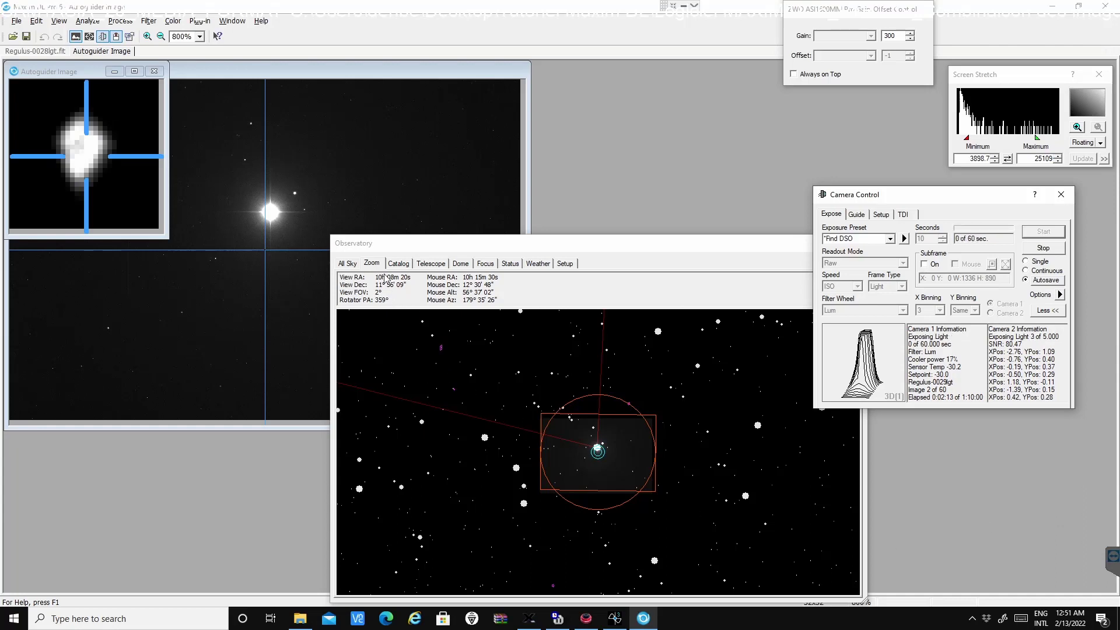
Widen the Zoom chart's field of view to 20°, select Theta Leo and inspect its slew options without slewing.
left_click(370, 264)
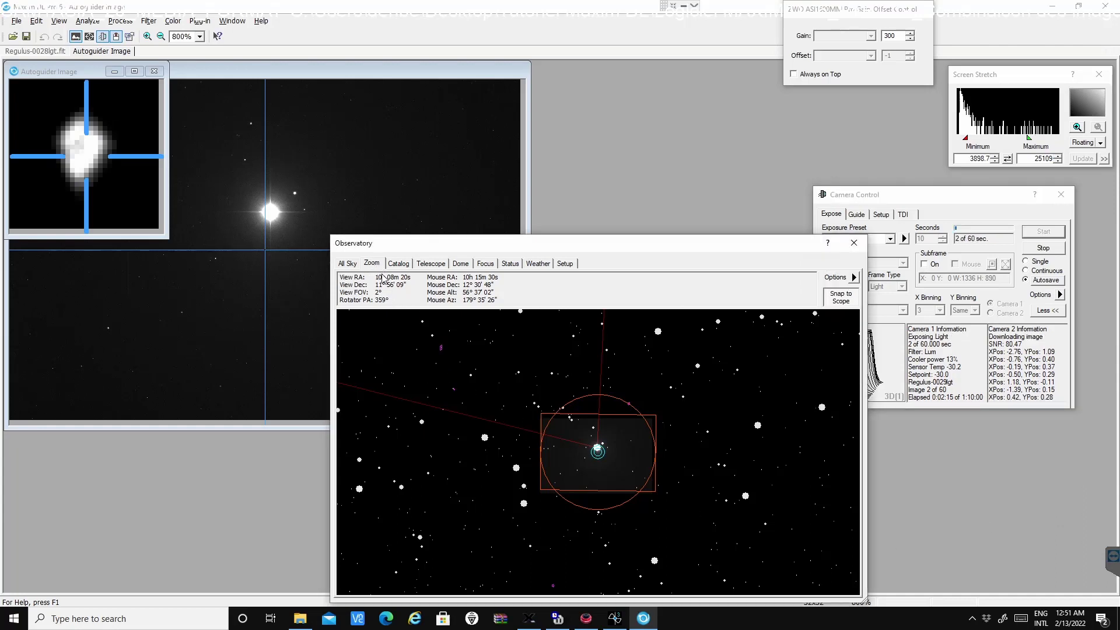
scroll(419, 356, "down", 5)
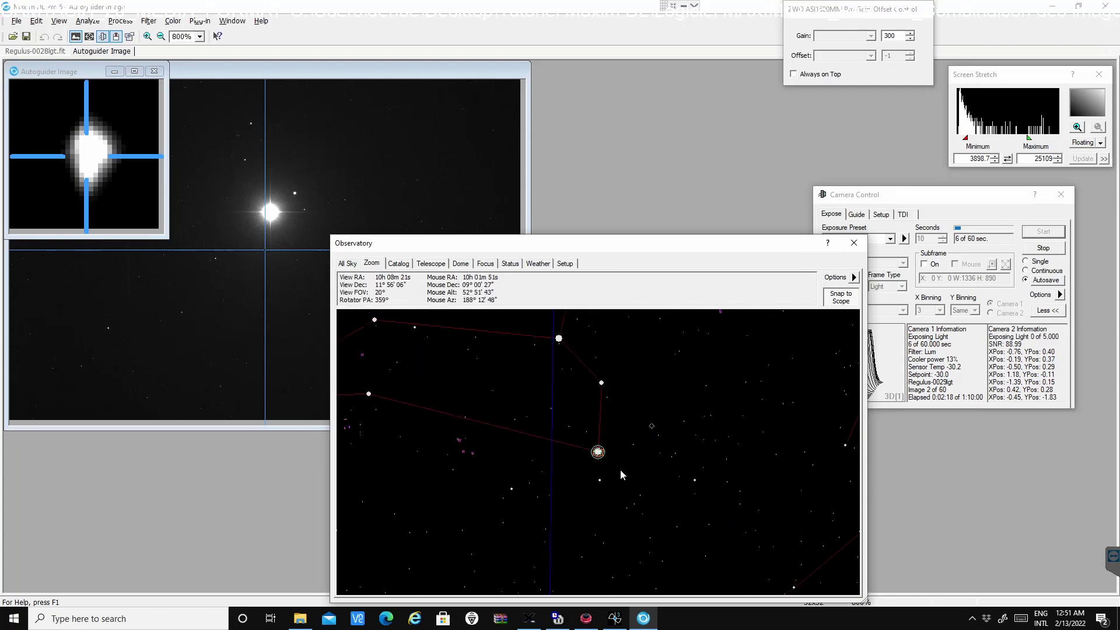
left_click(369, 395)
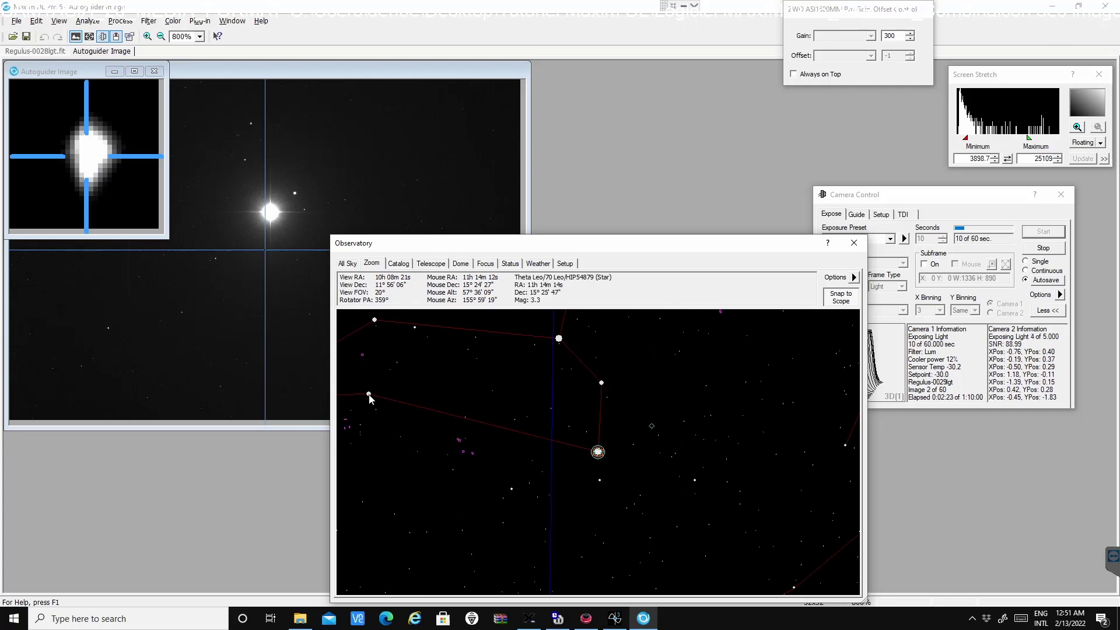
right_click(369, 396)
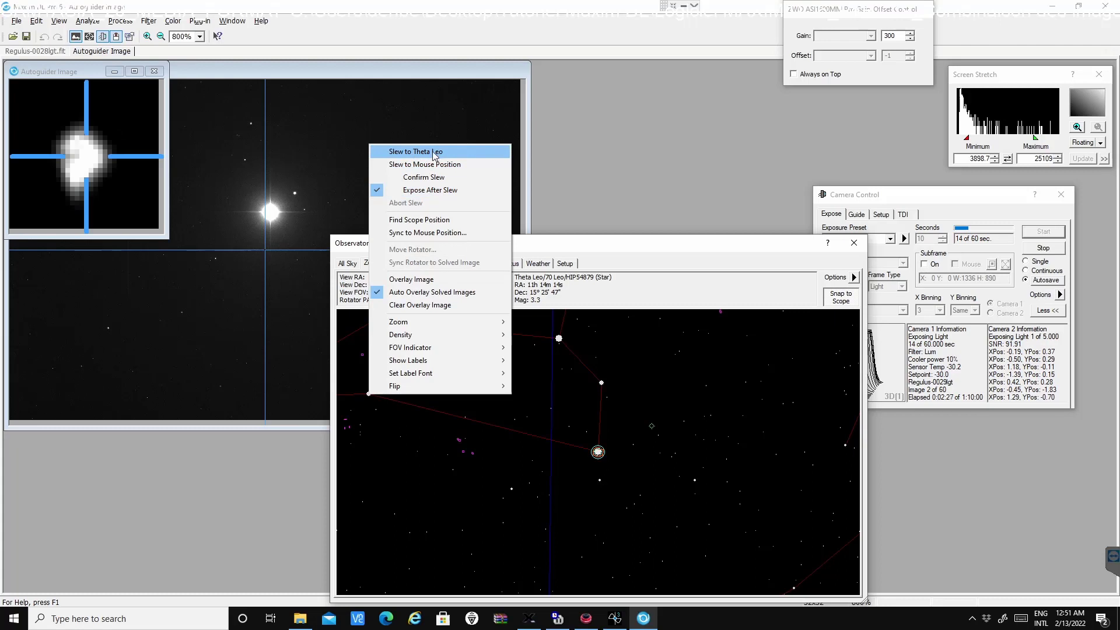
left_click(454, 534)
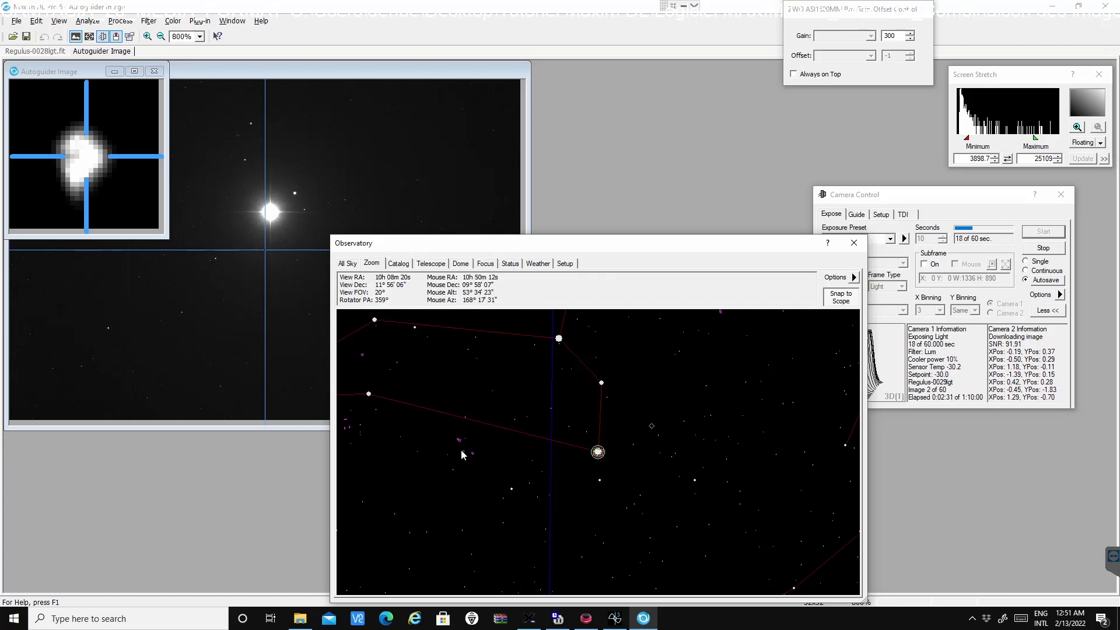